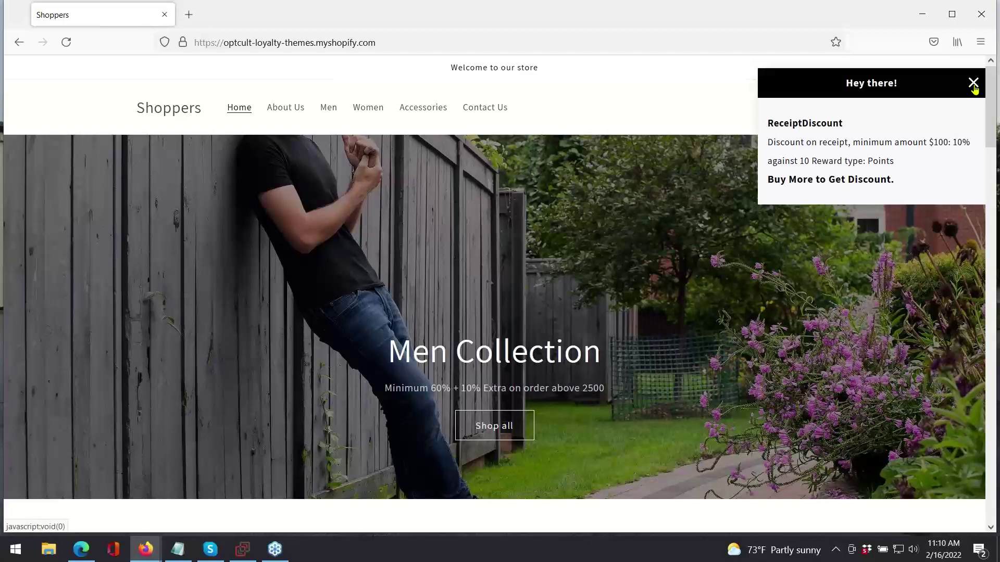
Step: Add a black, medium pair of Casual Trousers from the Men collection to the cart
left_click(973, 84)
left_click(328, 110)
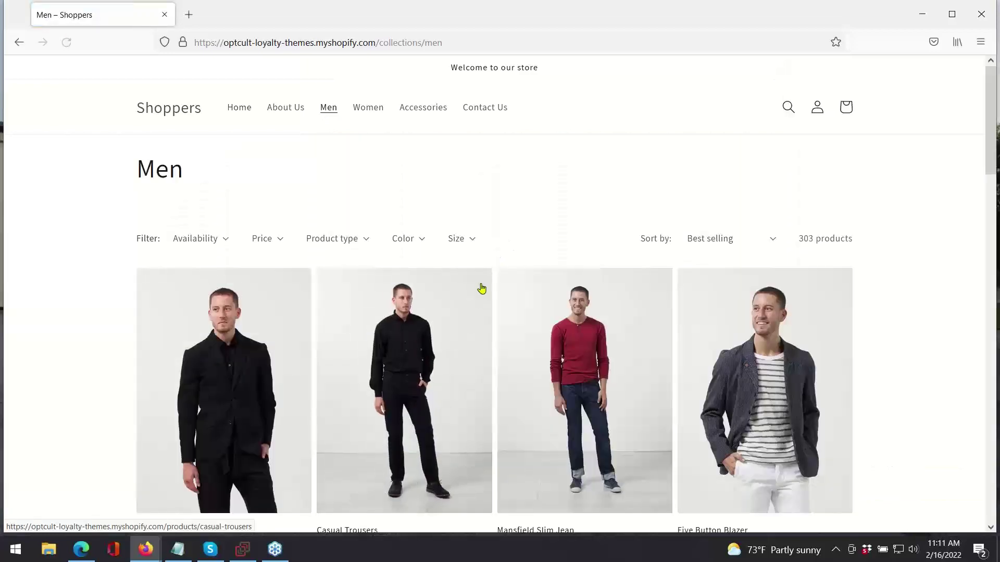
scroll(481, 289, "down", 4)
left_click(358, 330)
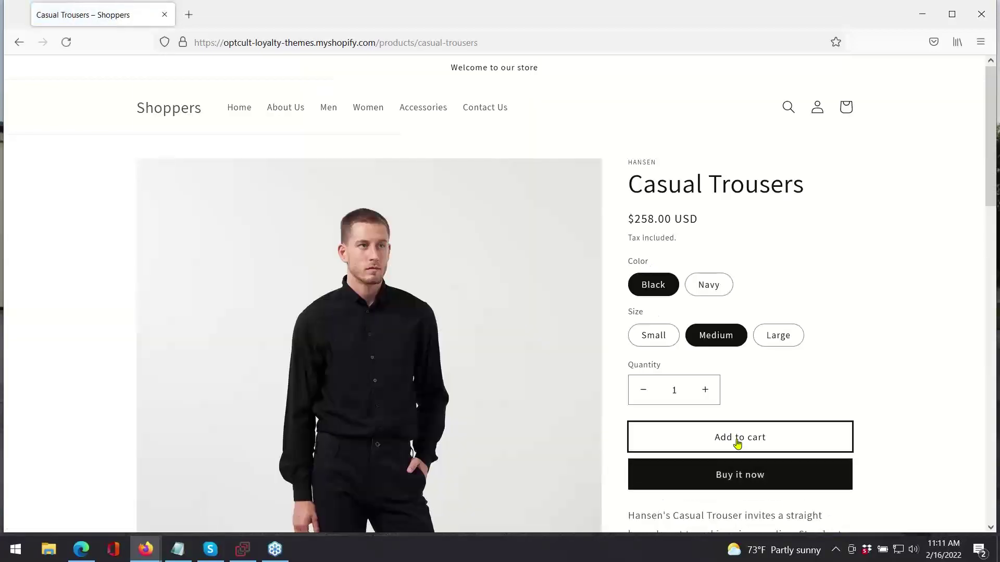
left_click(737, 438)
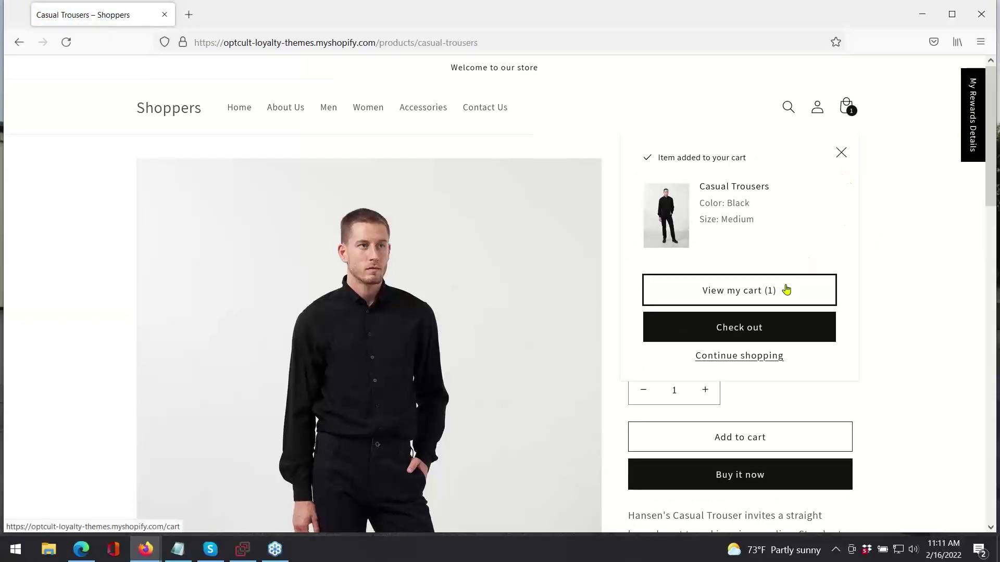
Step: In the cart, redeem the 10.00 loyalty balance against the Casual Trousers
left_click(784, 298)
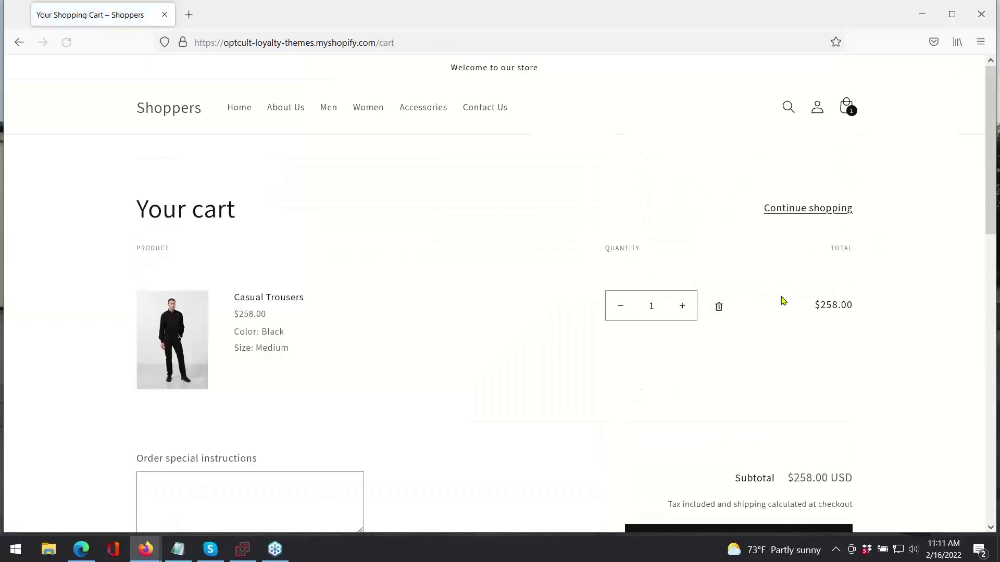
scroll(643, 247, "down", 3)
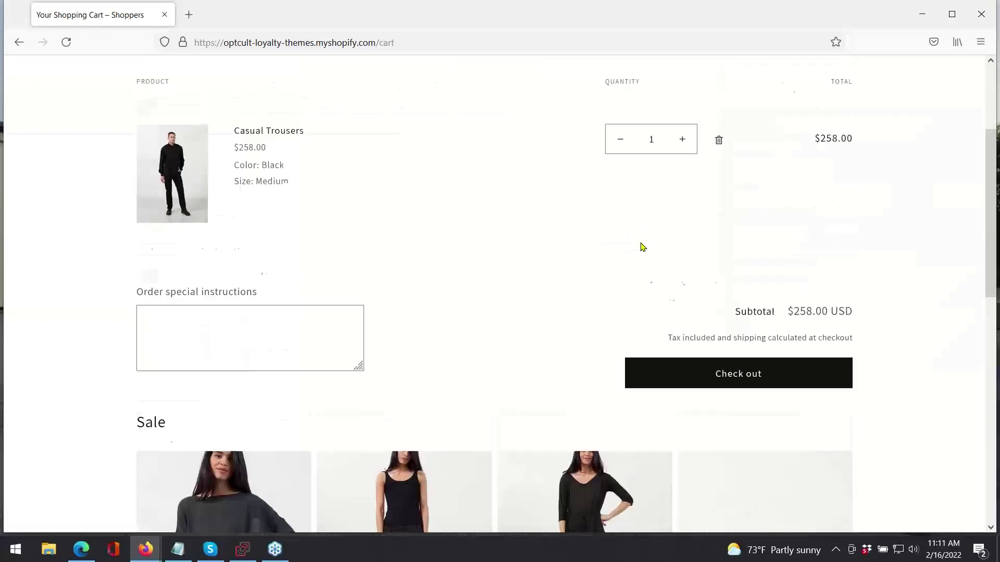
scroll(721, 206, "up", 1)
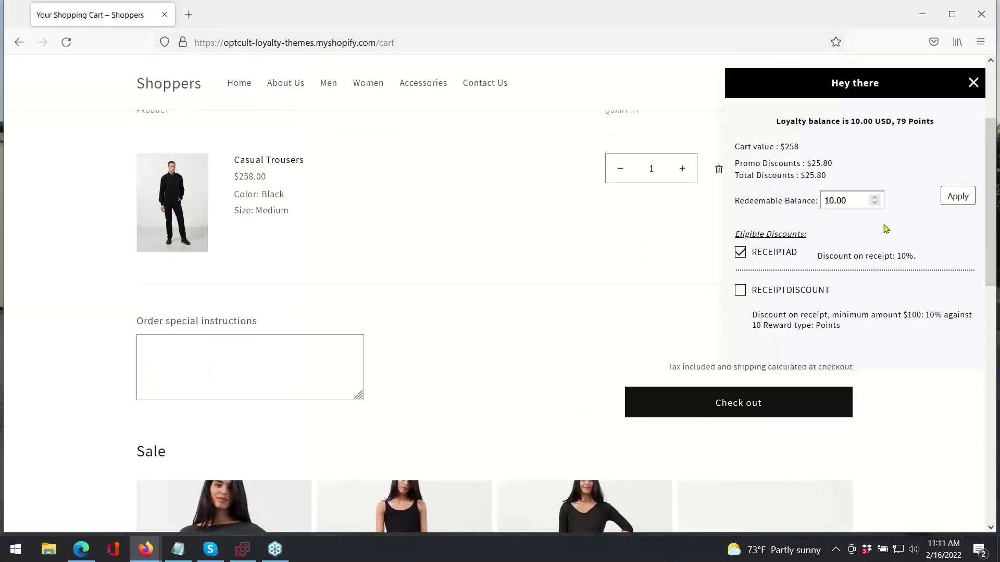
left_click(956, 198)
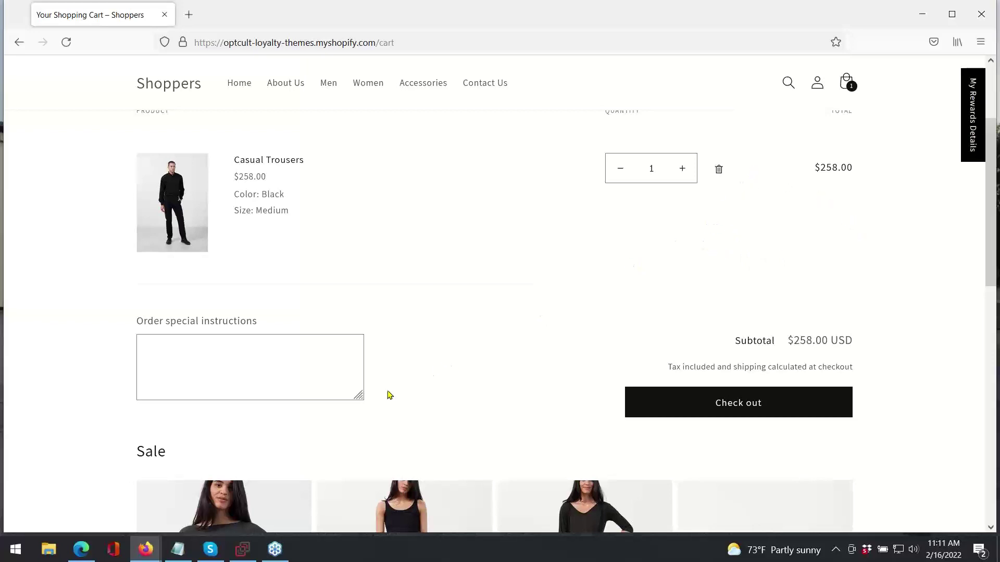
Step: Switch to the other browser window's OptCulture tab
mouse_move(145, 549)
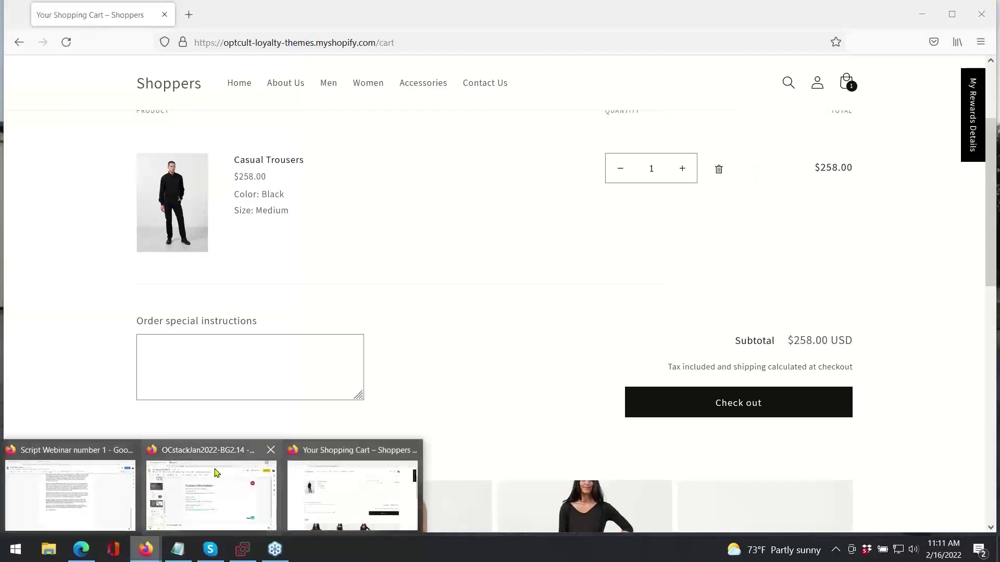
mouse_move(253, 504)
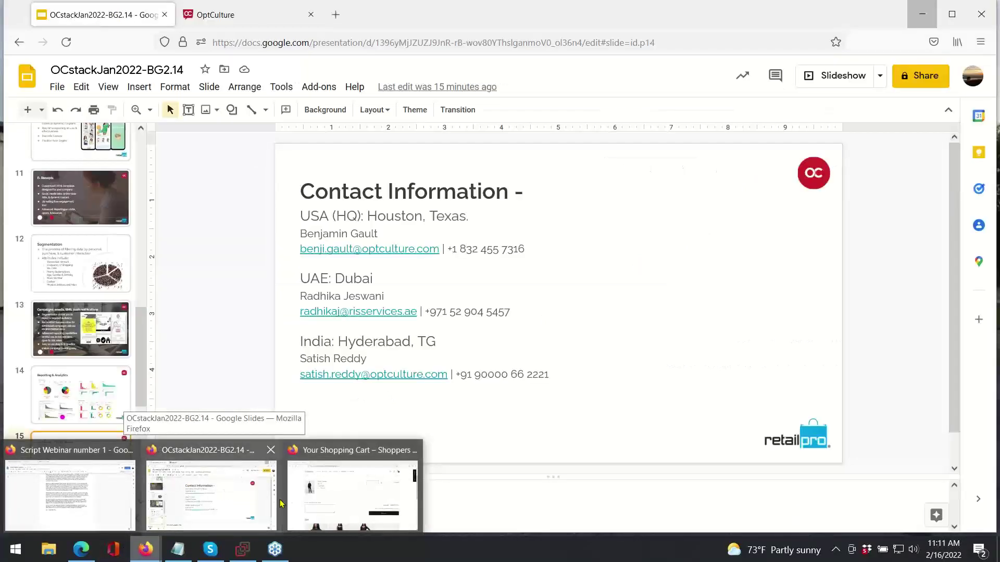
left_click(264, 504)
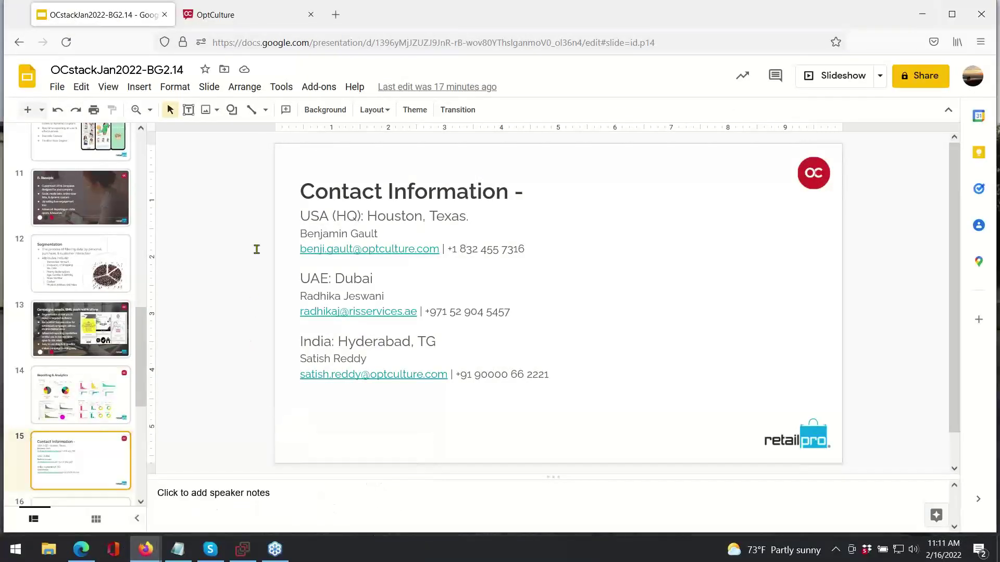
left_click(271, 16)
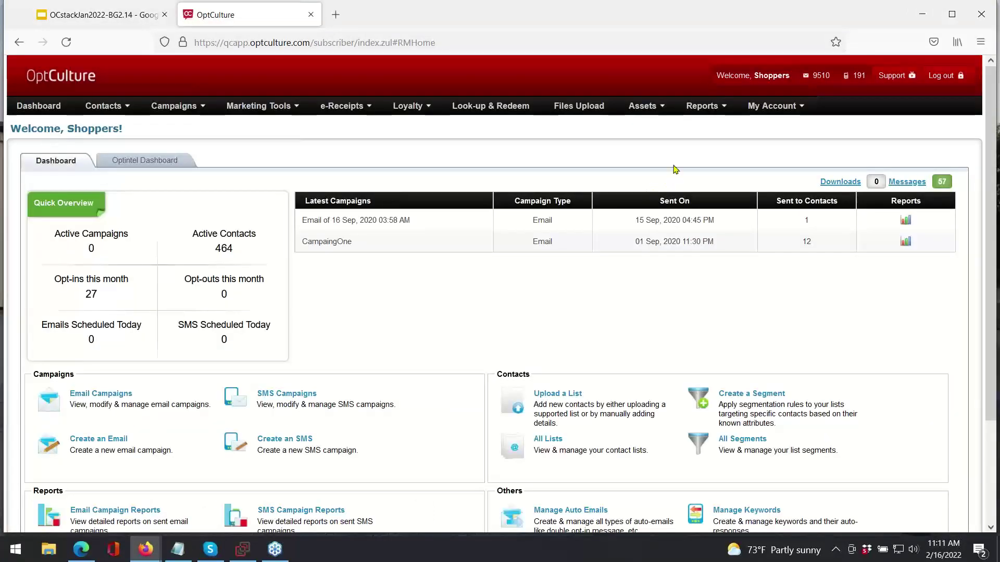
Step: Scroll the dashboard showing 464 active contacts, 27 opt-ins and 0 active campaigns
scroll(674, 170, "down", 2)
scroll(661, 177, "up", 2)
scroll(448, 271, "down", 1)
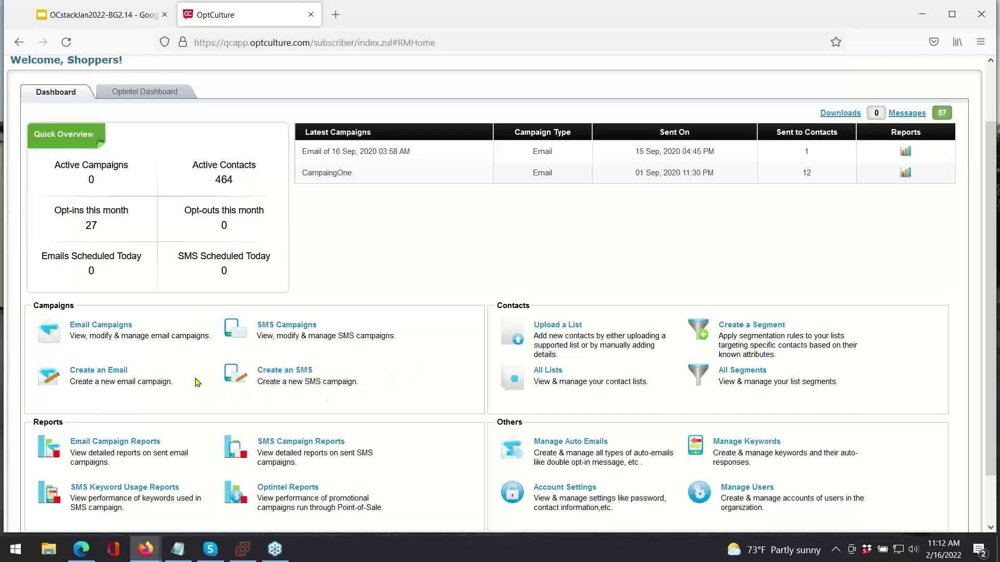
scroll(193, 380, "down", 2)
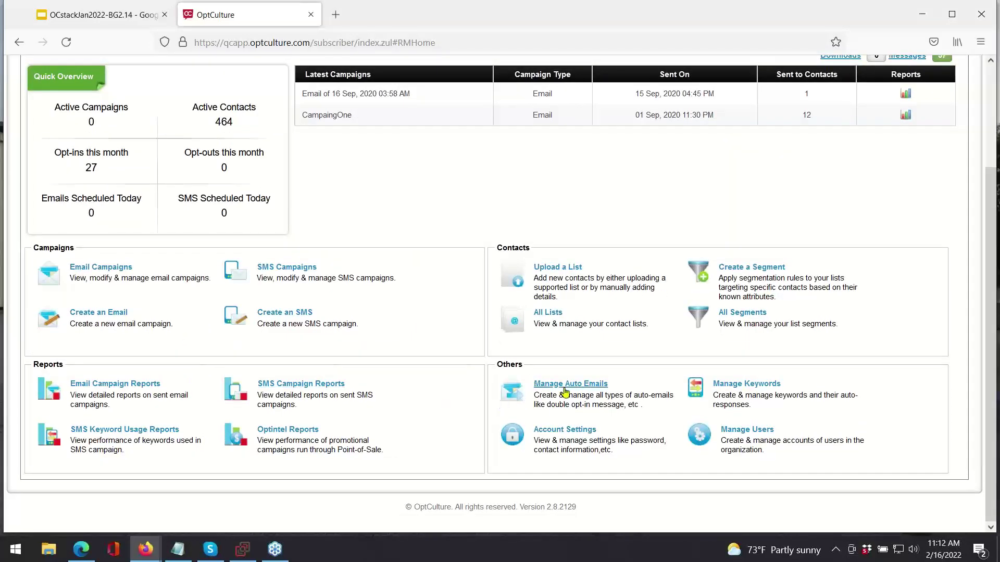
scroll(368, 377, "up", 2)
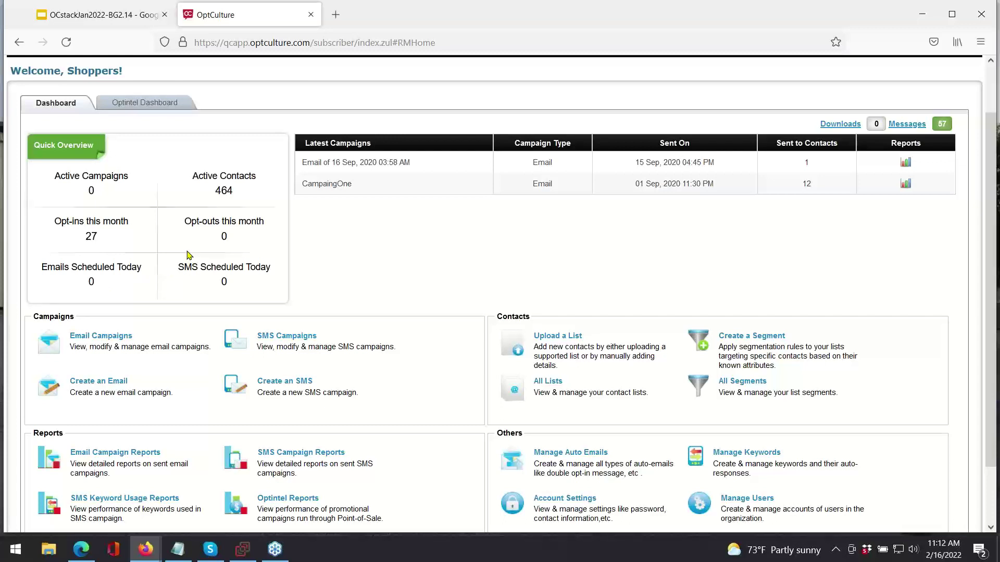
scroll(189, 255, "up", 2)
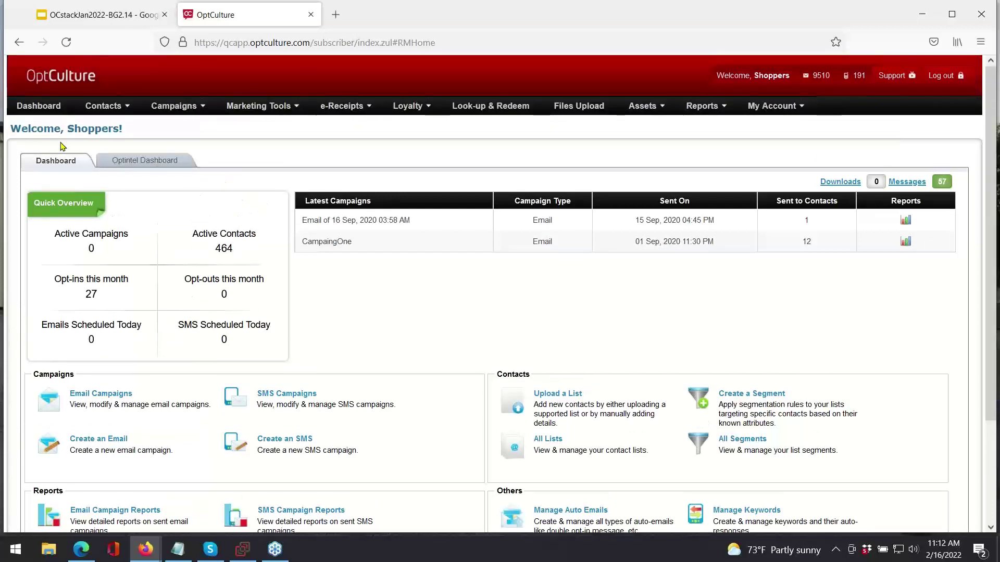
Step: Create segment WEB described 'as not made a purchase in last 6 months' from the POS list
left_click(91, 112)
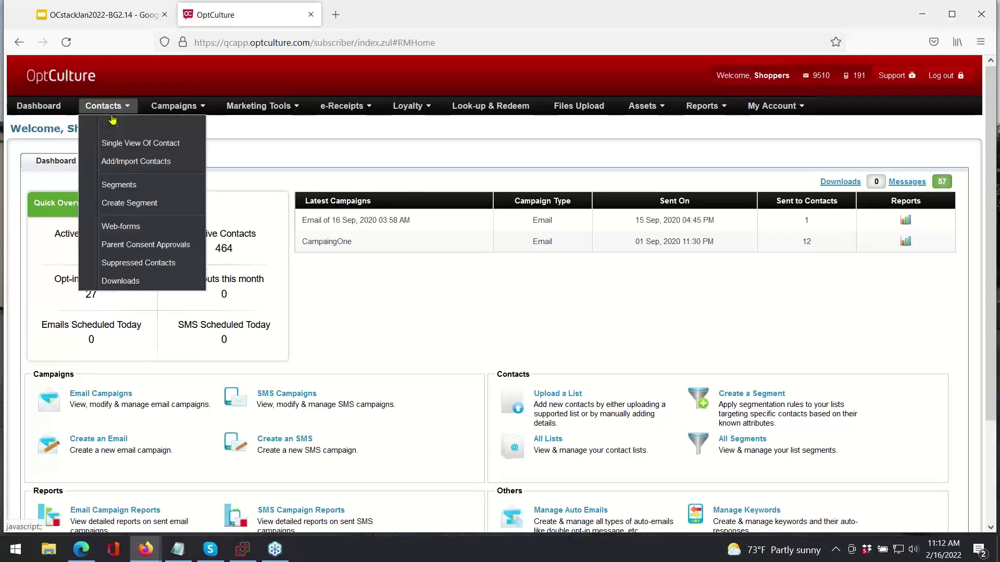
left_click(114, 203)
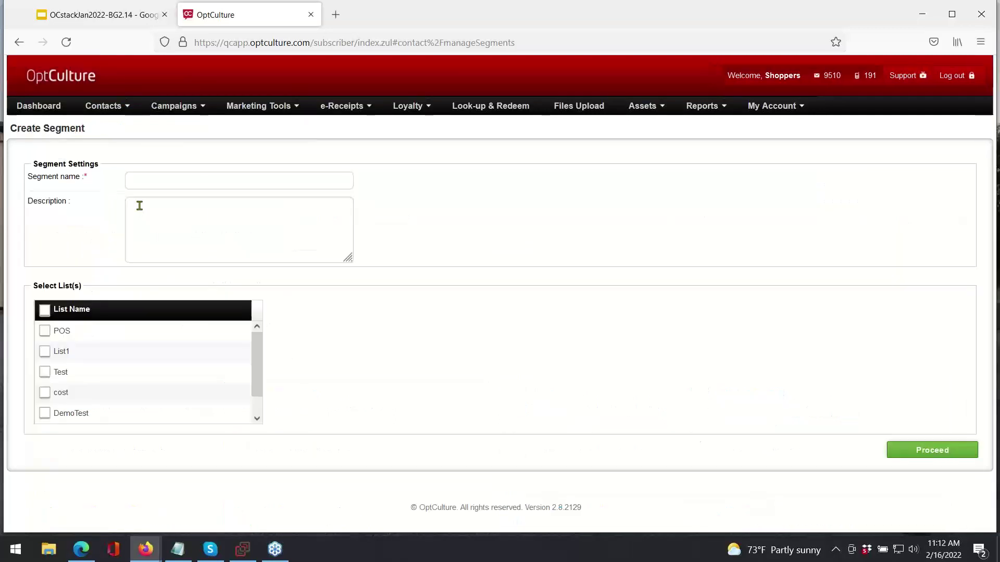
left_click(171, 185)
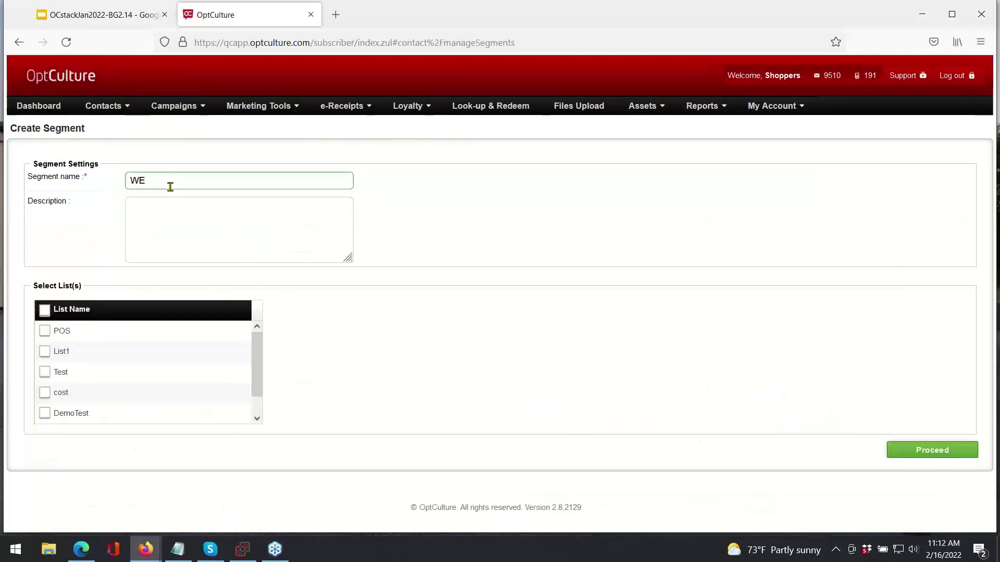
left_click(195, 206)
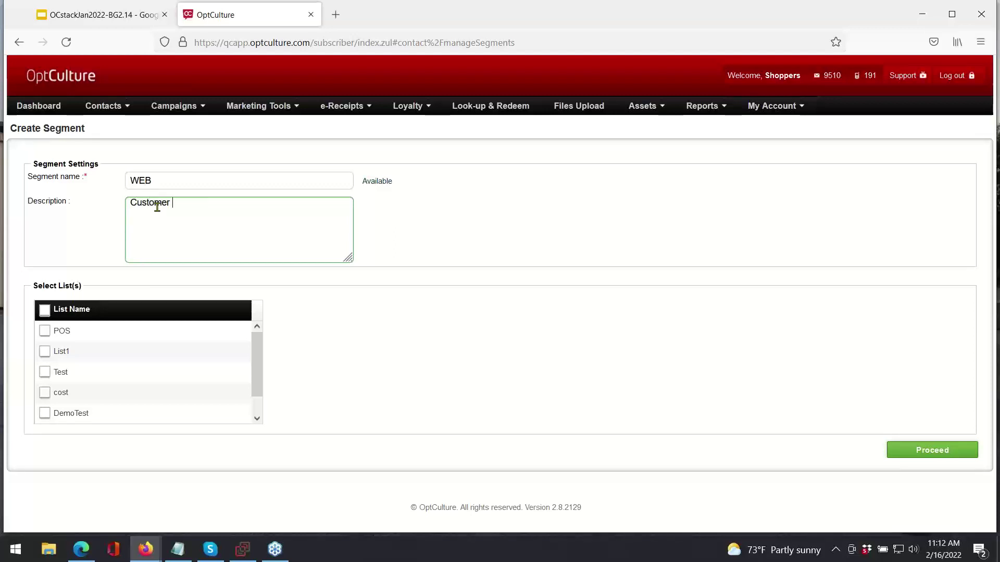
type("as not made a purchase")
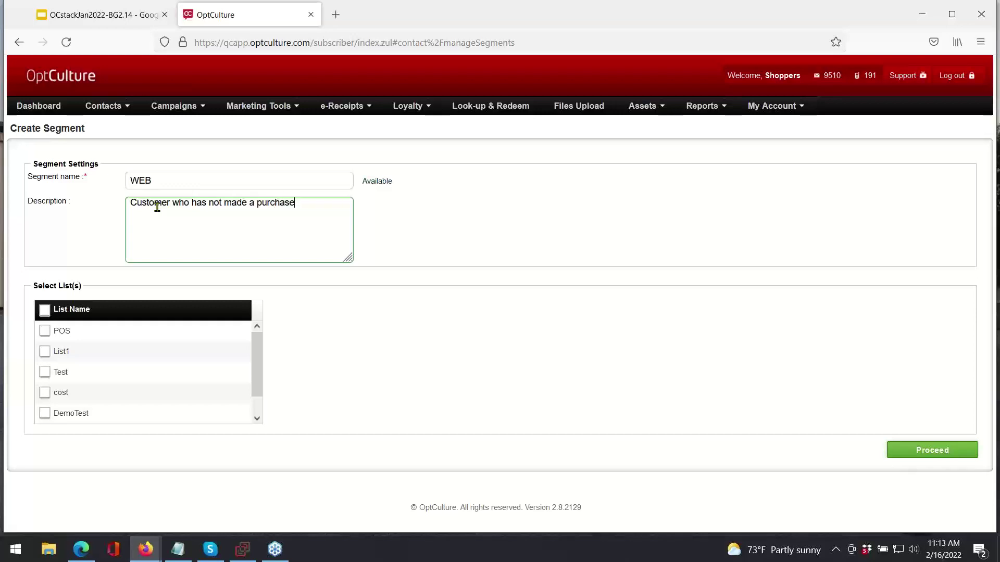
type(" in last 6 months")
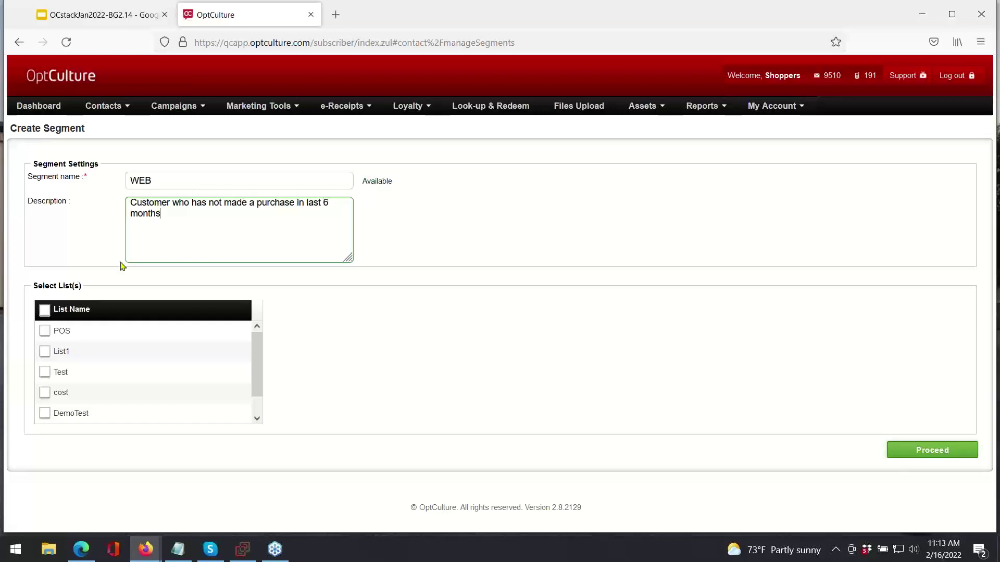
left_click(45, 331)
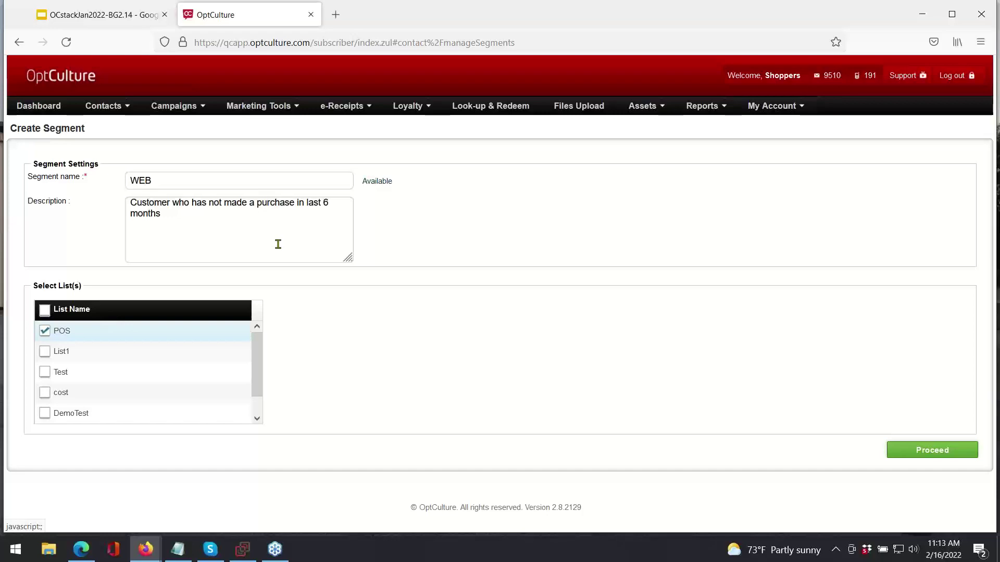
left_click(932, 450)
Step: Add Date Added, City and Loyalty Membership profile rules, then remove City and Loyalty Membership
scroll(598, 302, "down", 3)
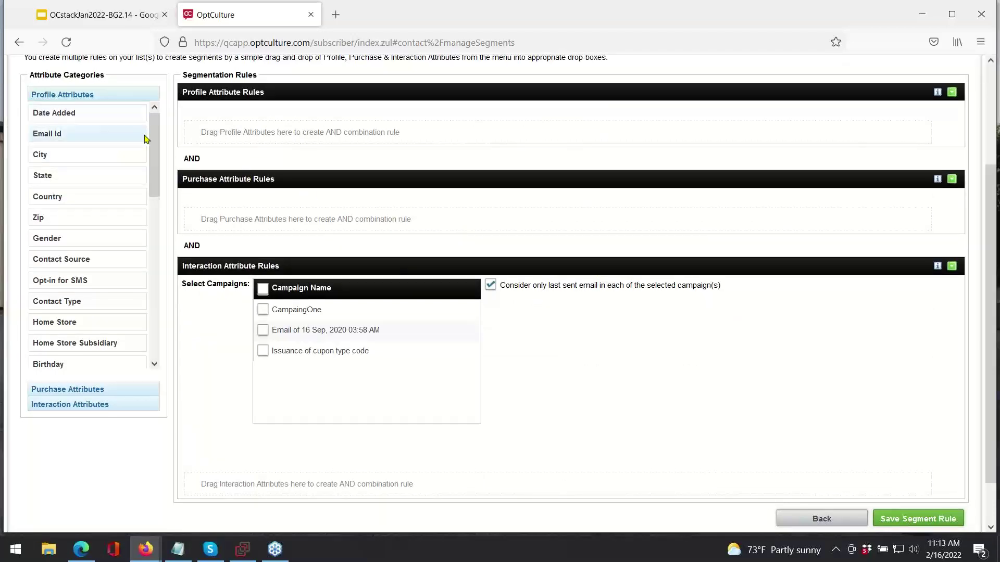
scroll(166, 99, "up", 3)
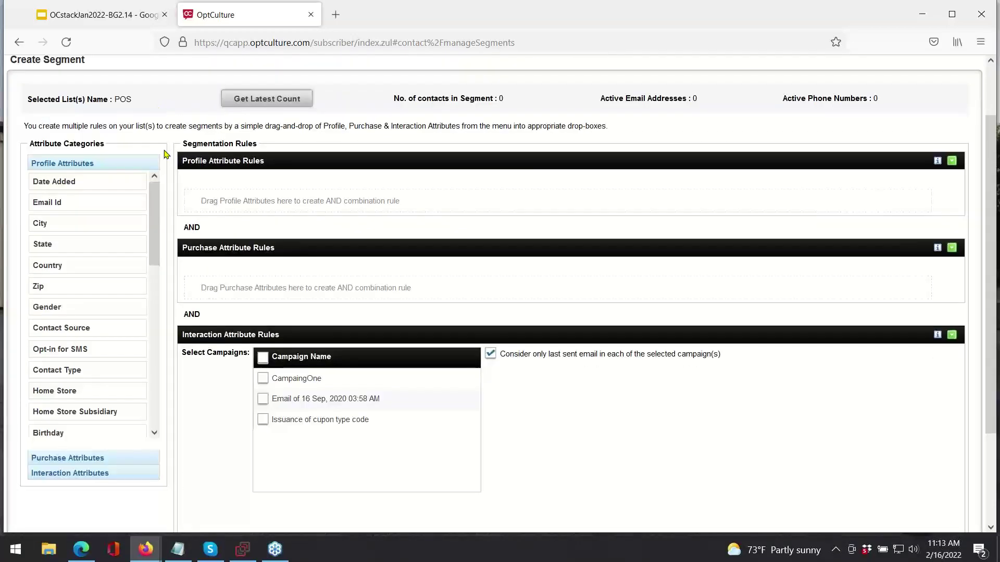
scroll(157, 126, "down", 3)
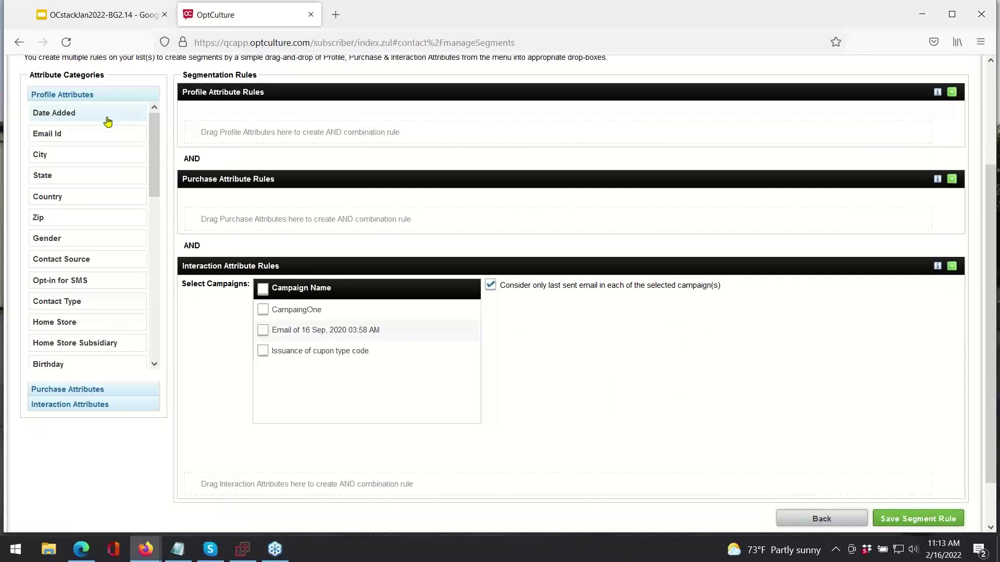
left_click_drag(108, 121, 214, 134)
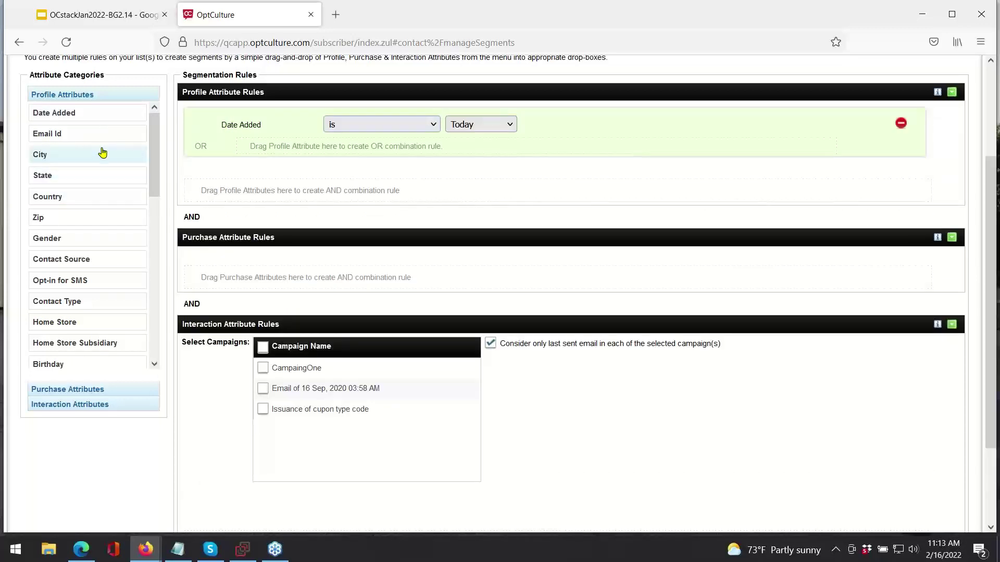
left_click_drag(102, 160, 255, 189)
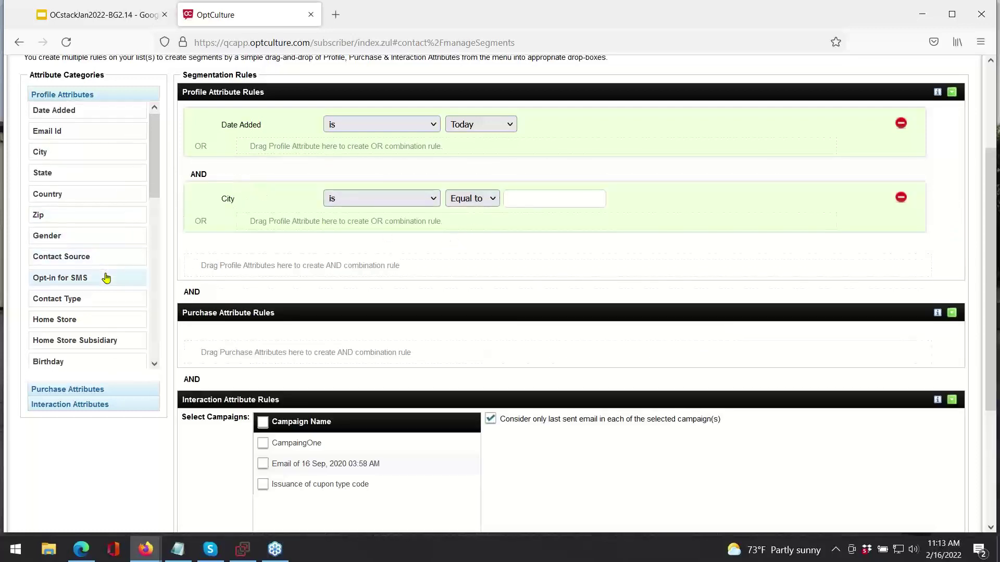
scroll(115, 284, "down", 2)
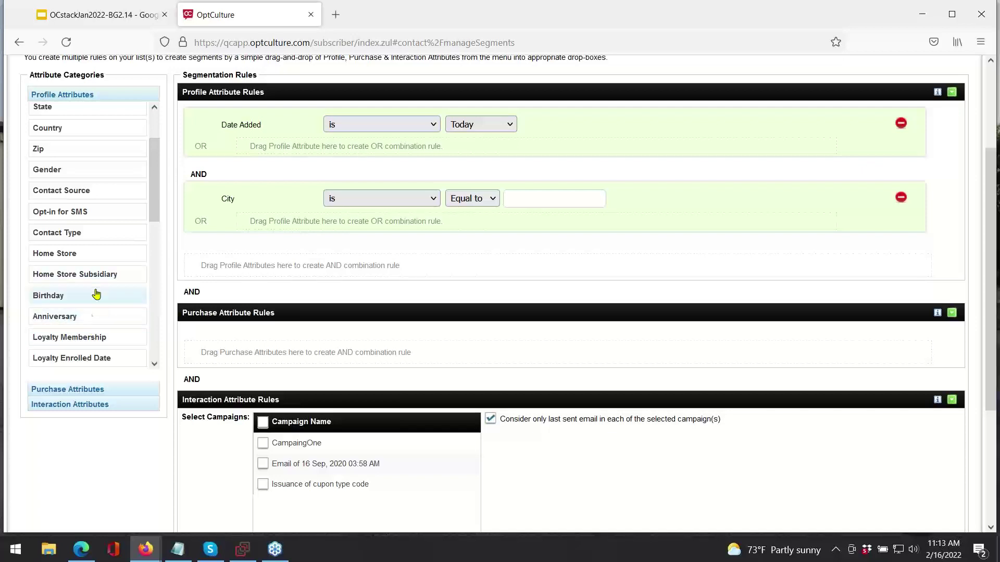
left_click_drag(91, 339, 322, 263)
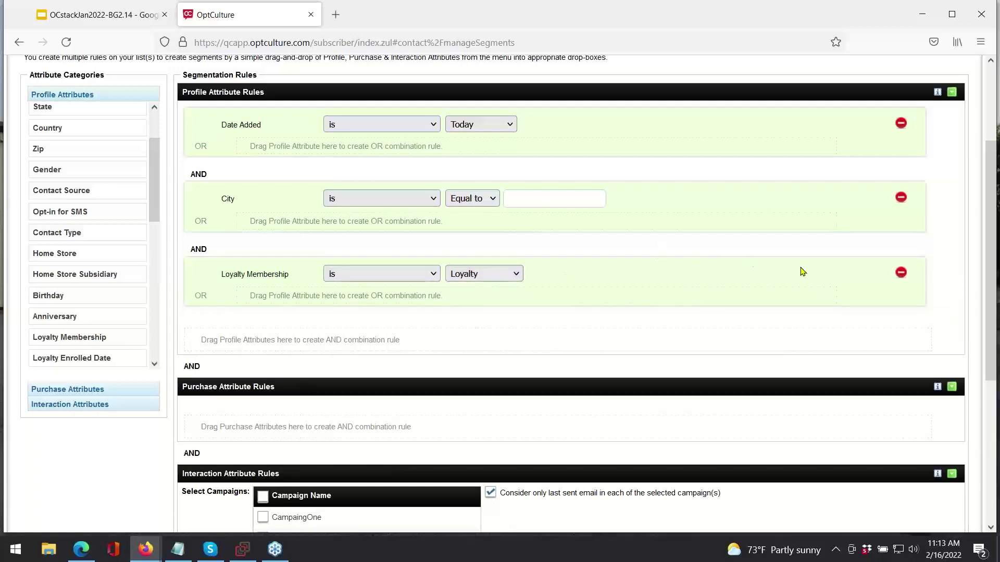
left_click(901, 273)
left_click(901, 197)
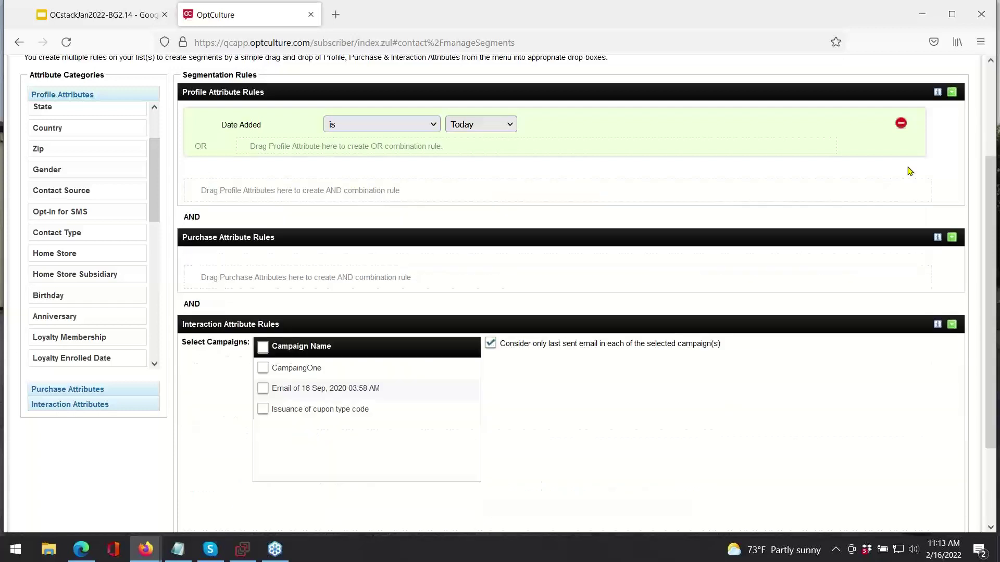
Step: Remove the Date Added rule and expand the Purchase and Interaction Attributes lists
left_click(901, 124)
scroll(490, 185, "down", 2)
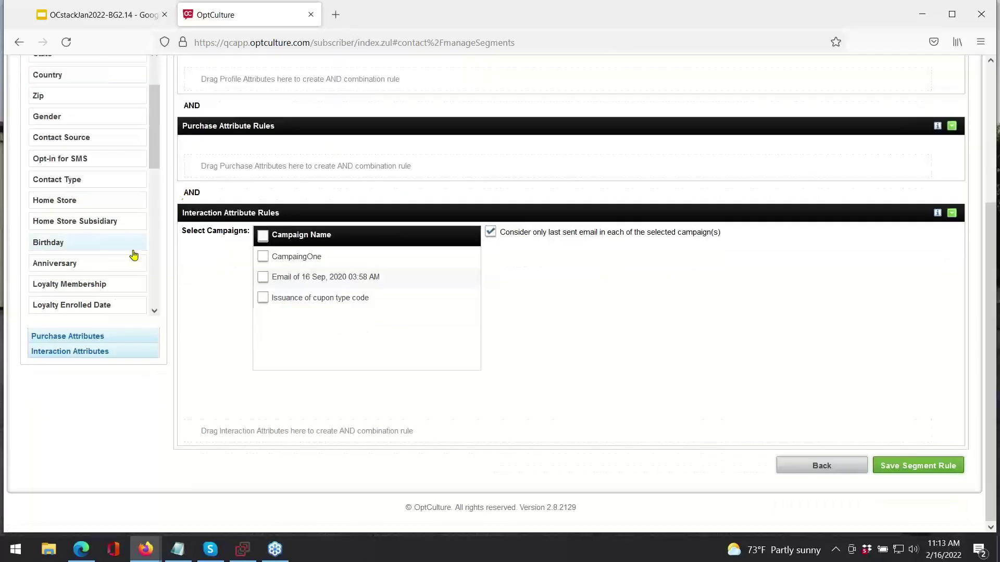
left_click(112, 337)
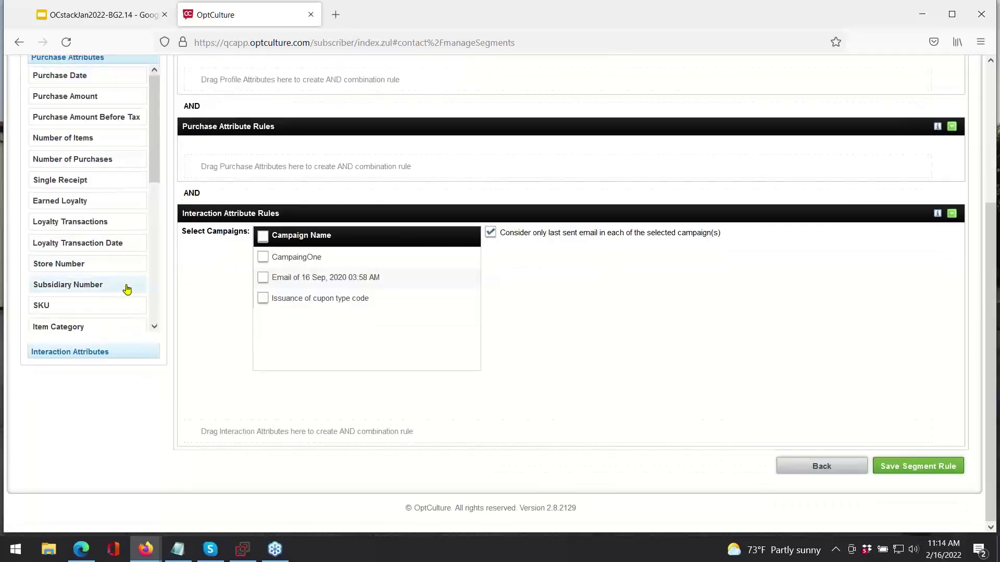
scroll(233, 188, "up", 2)
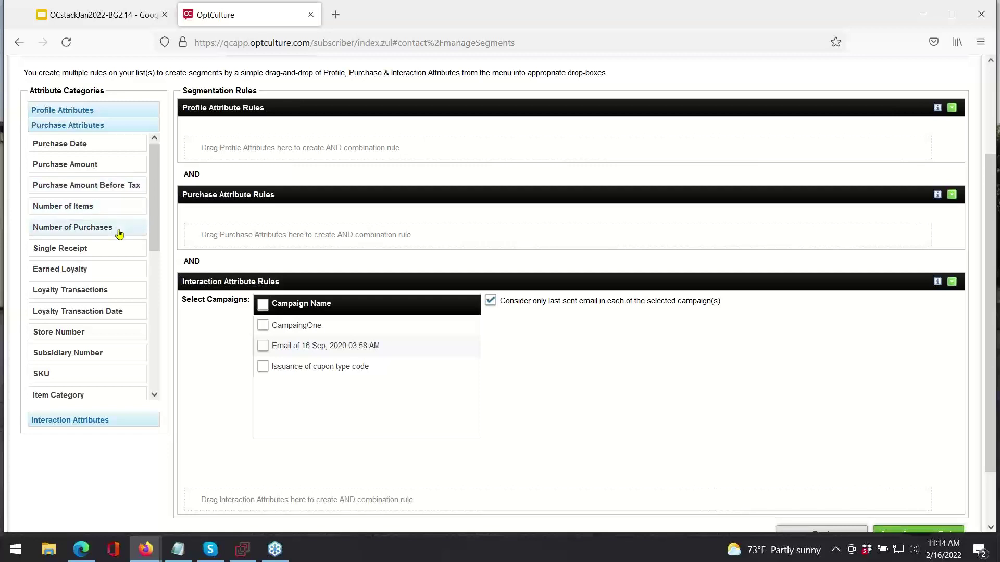
scroll(119, 234, "down", 4)
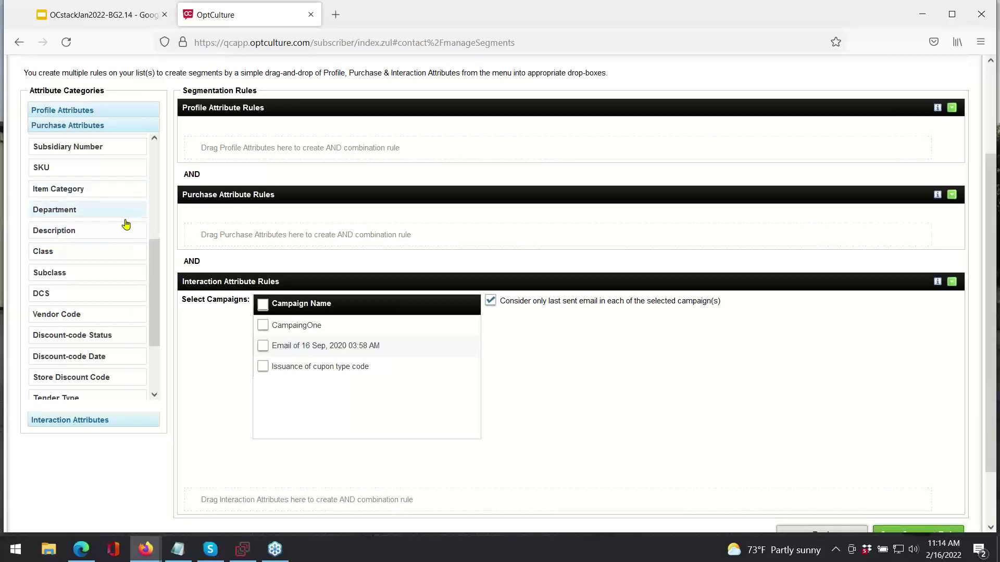
scroll(120, 238, "down", 3)
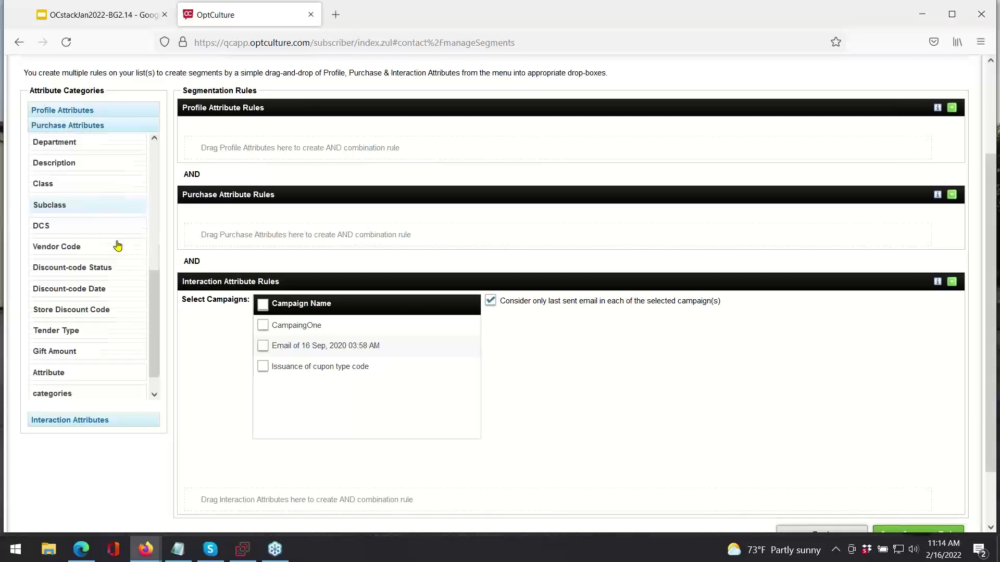
left_click(99, 419)
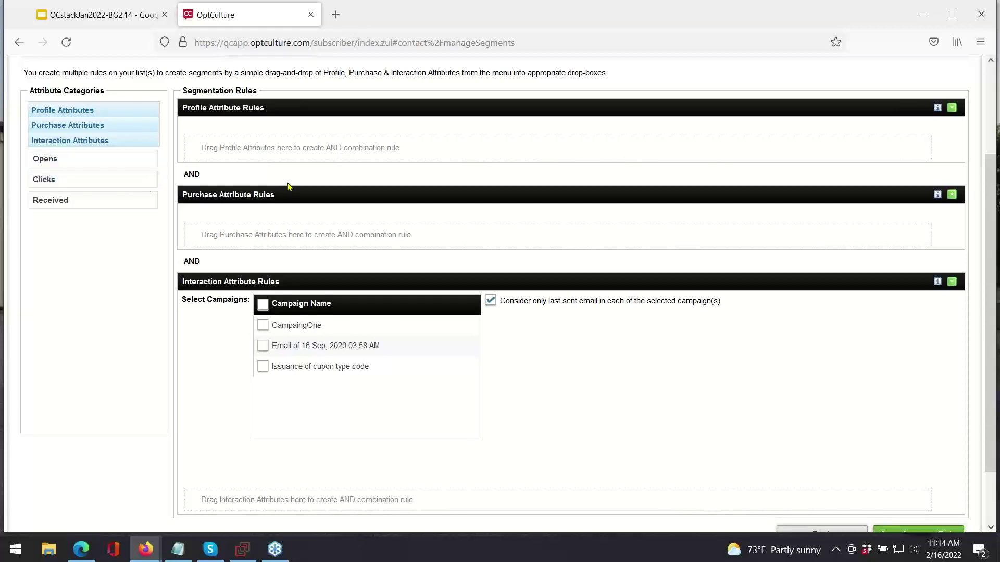
scroll(328, 179, "up", 3)
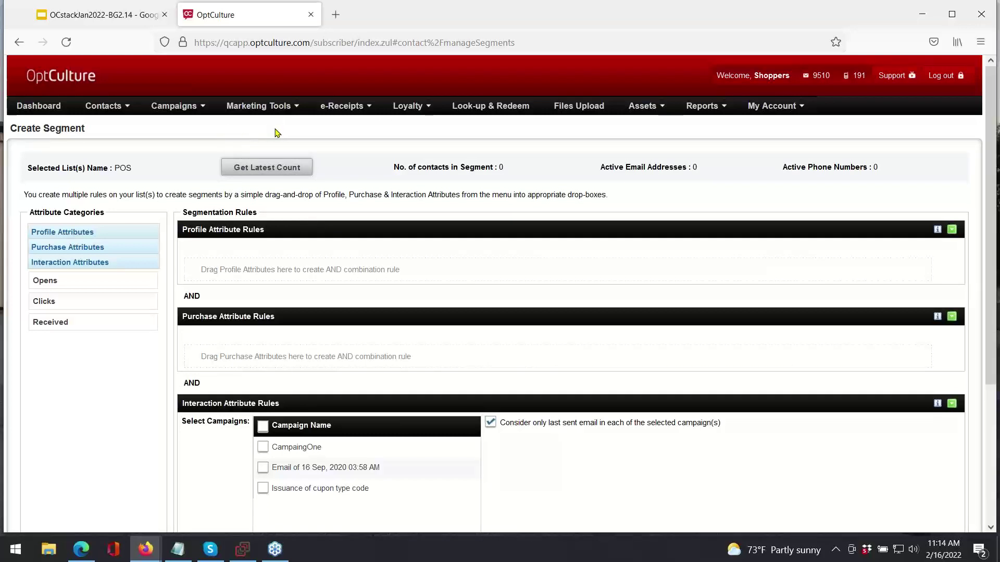
Step: Start a new email campaign from Campaigns > Create Email
mouse_move(189, 112)
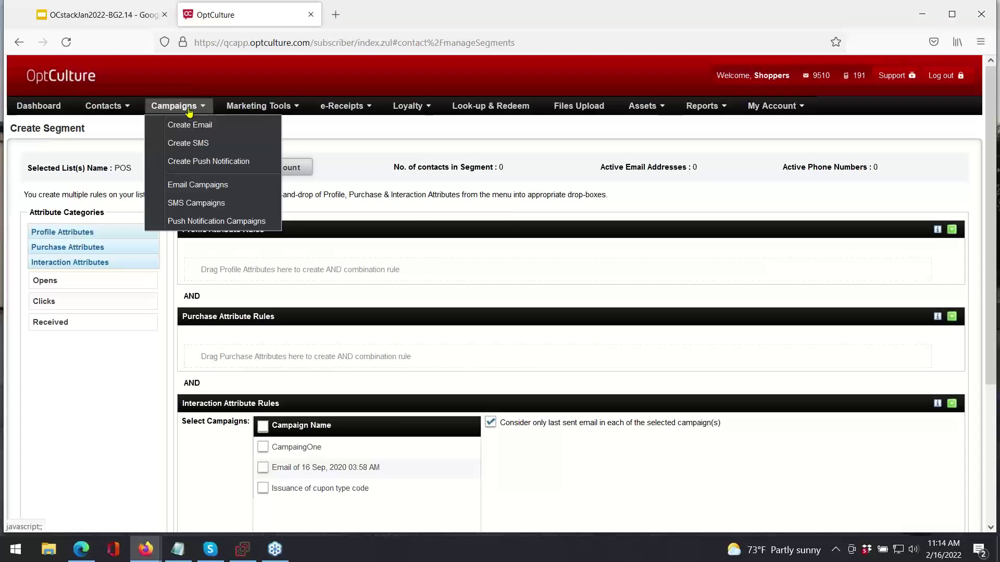
left_click(190, 125)
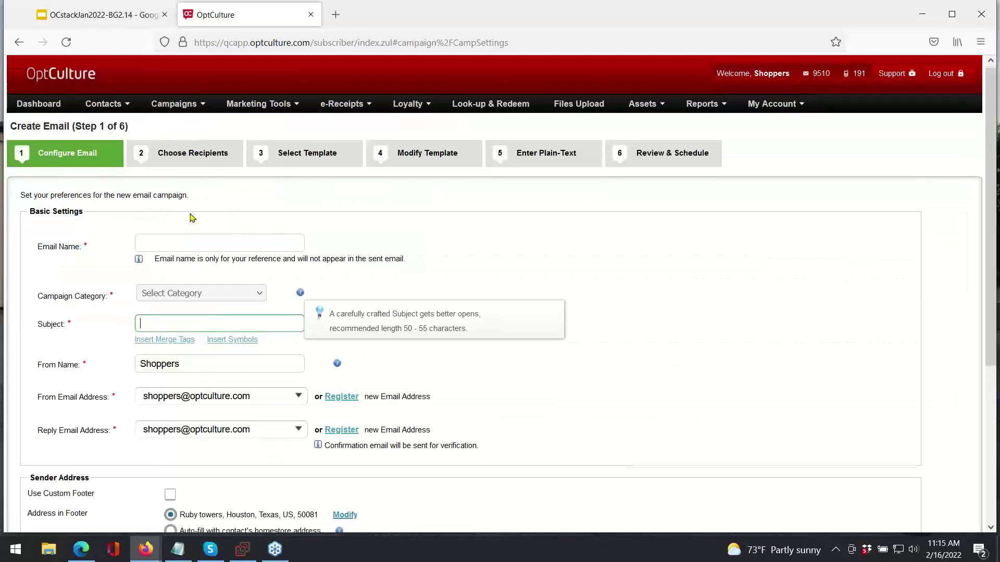
scroll(178, 177, "down", 2)
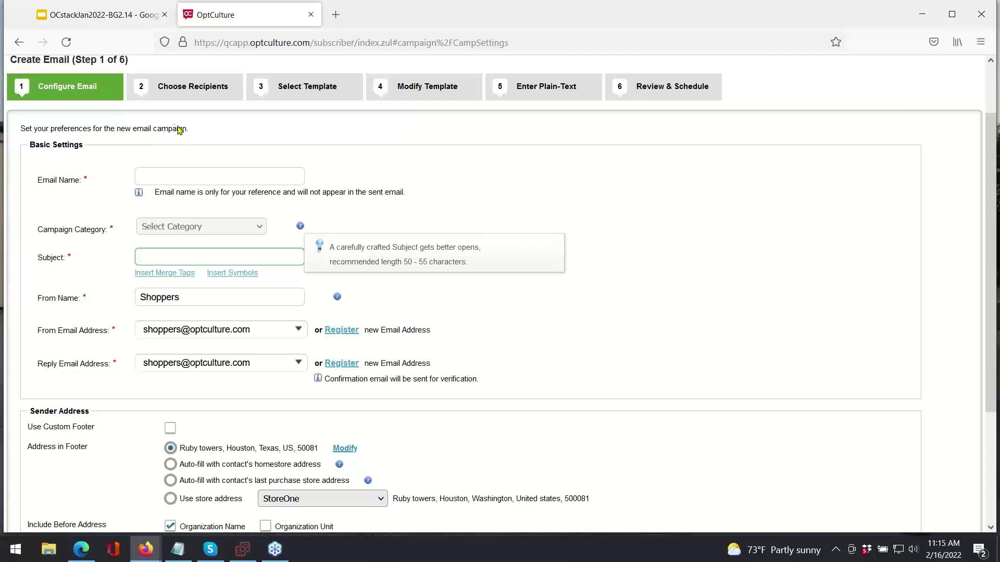
scroll(189, 179, "down", 4)
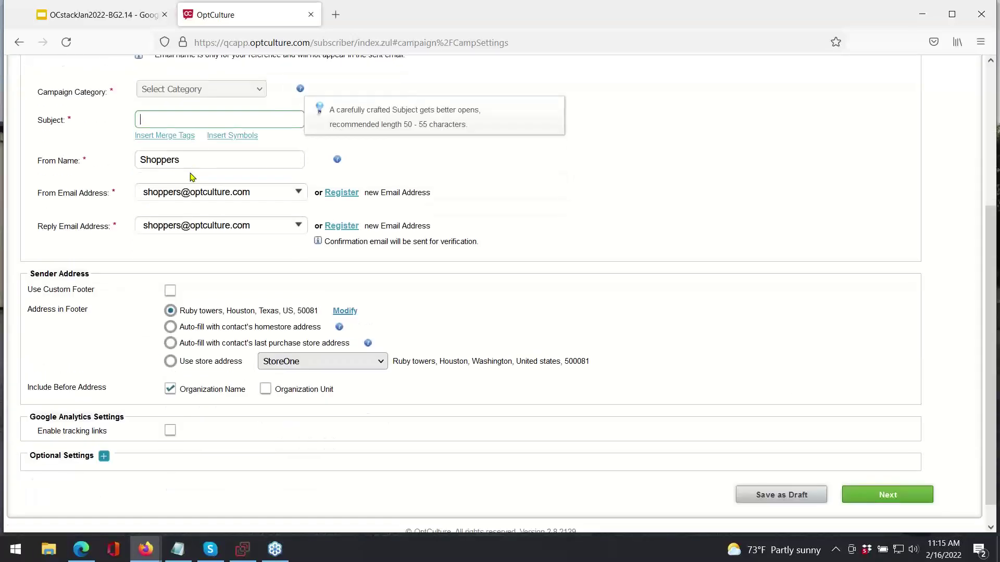
scroll(193, 144, "up", 2)
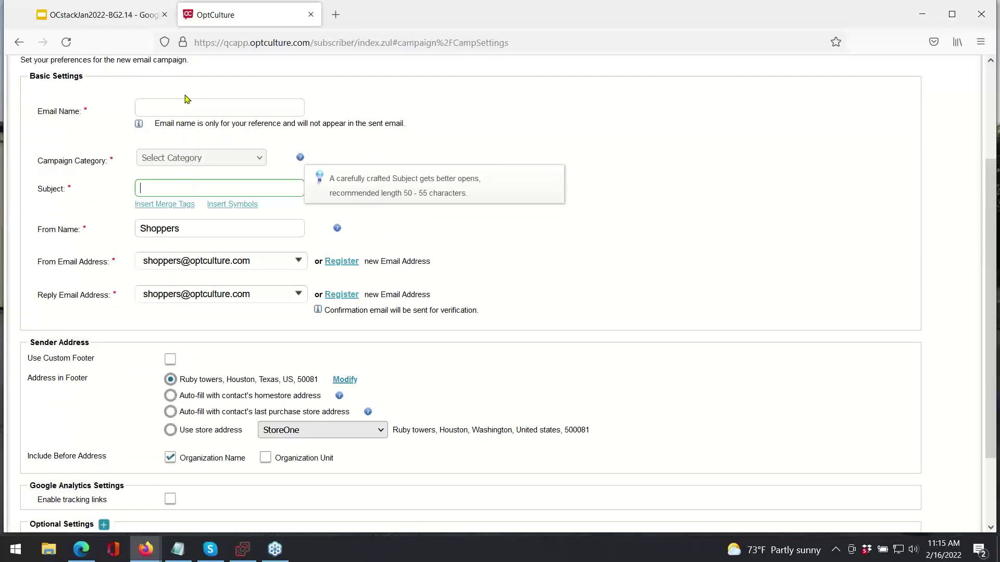
scroll(187, 104, "up", 2)
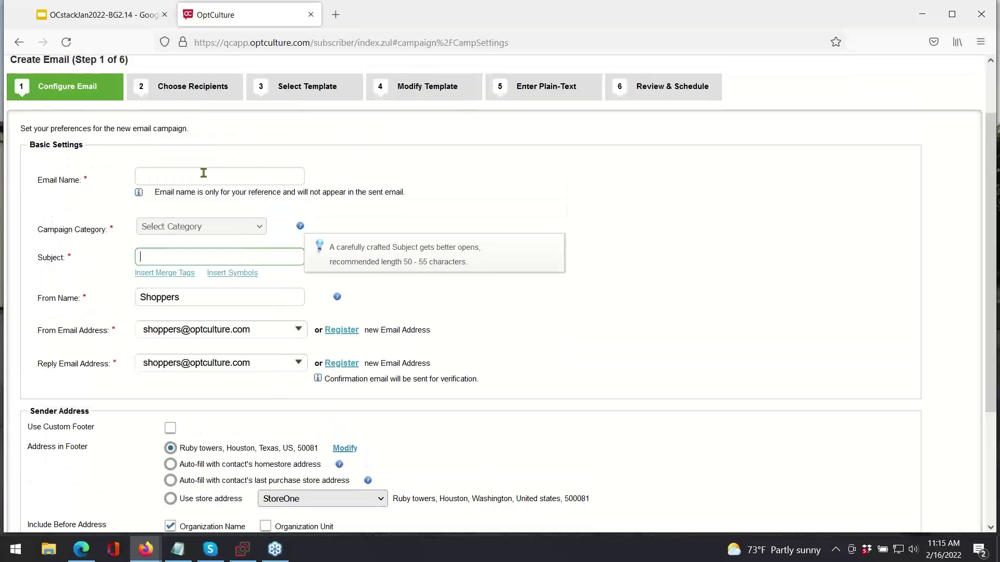
Step: Name the email Web with subject WEB and continue to recipients
left_click(203, 173)
type("Web")
left_click(223, 259)
type("WEB")
scroll(245, 245, "down", 3)
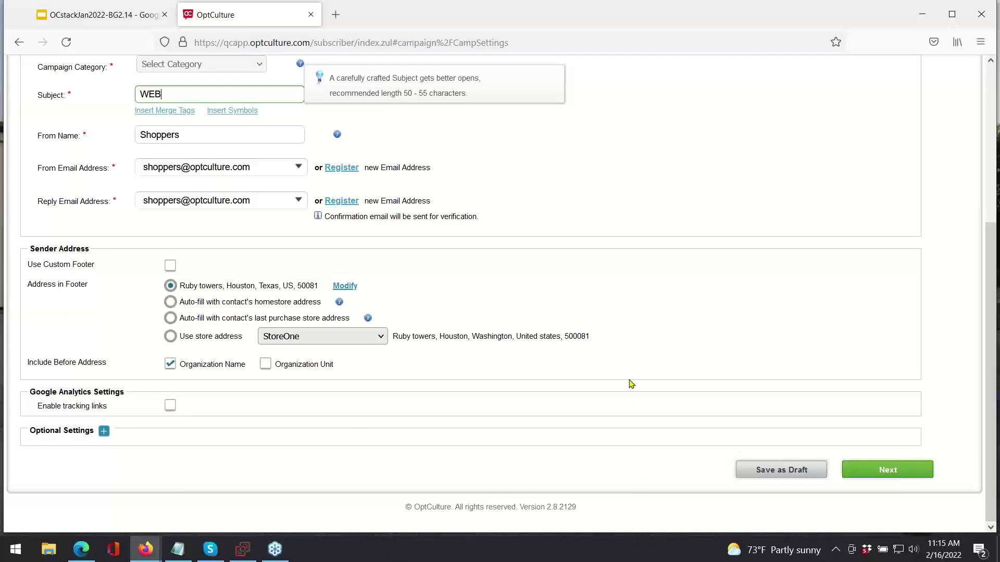
left_click(870, 464)
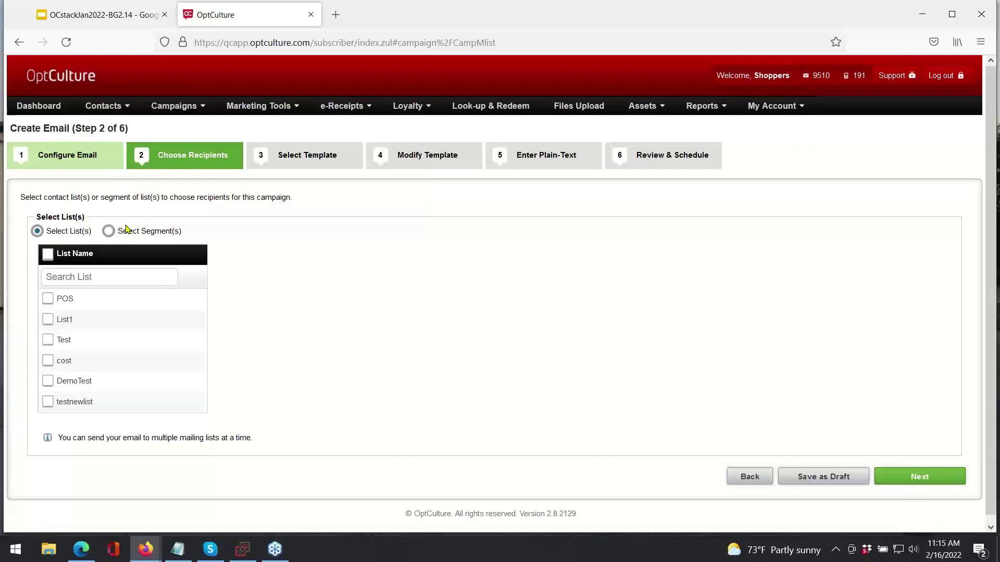
Step: Choose the LoyaltyMembers segment as recipients and confirm its 336 contacts
left_click(108, 232)
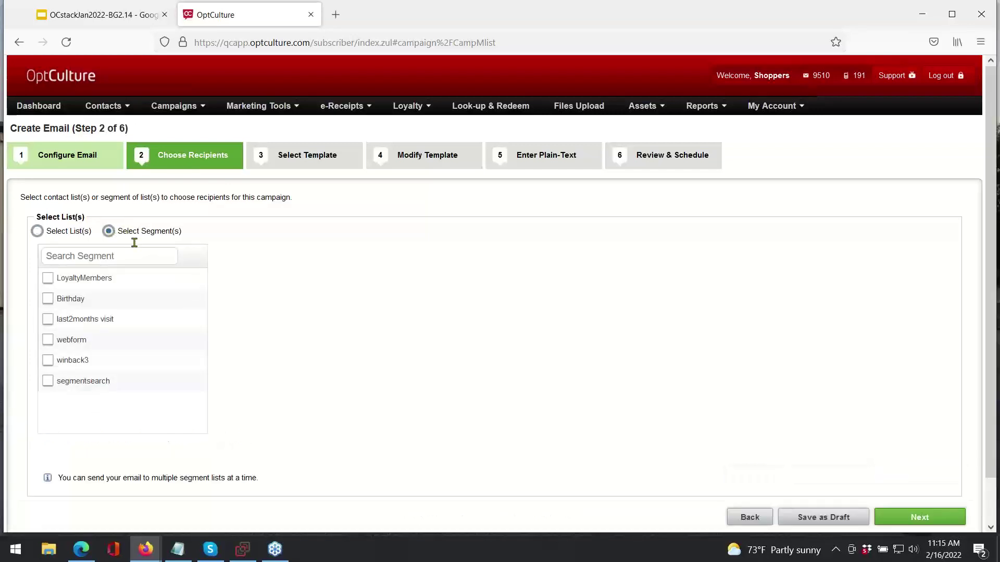
left_click(48, 278)
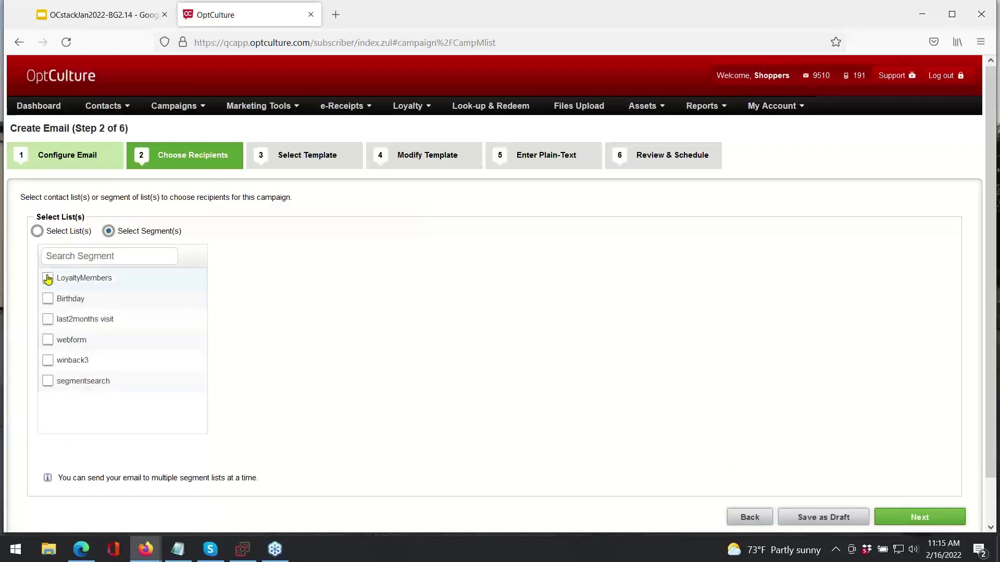
scroll(384, 289, "down", 2)
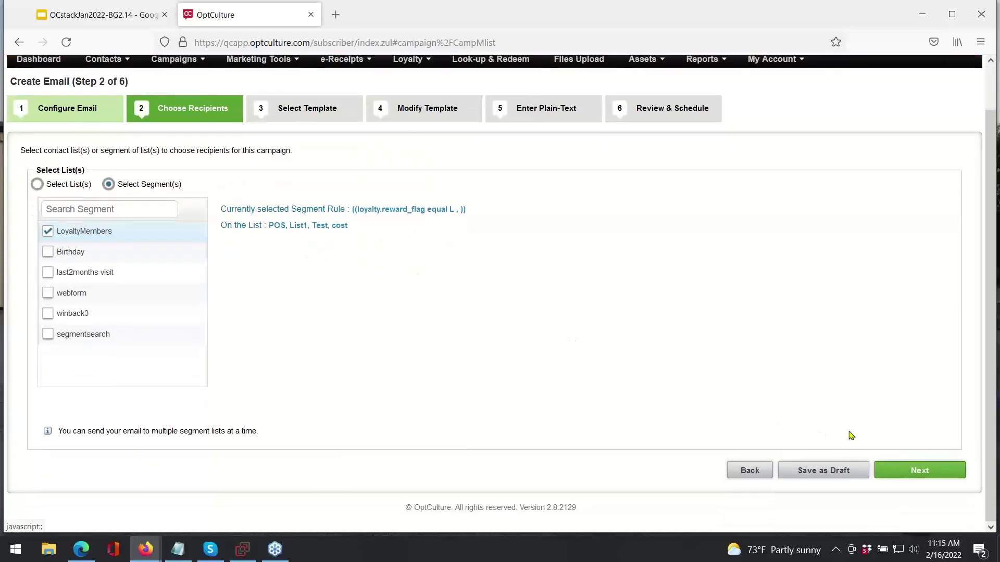
left_click(904, 470)
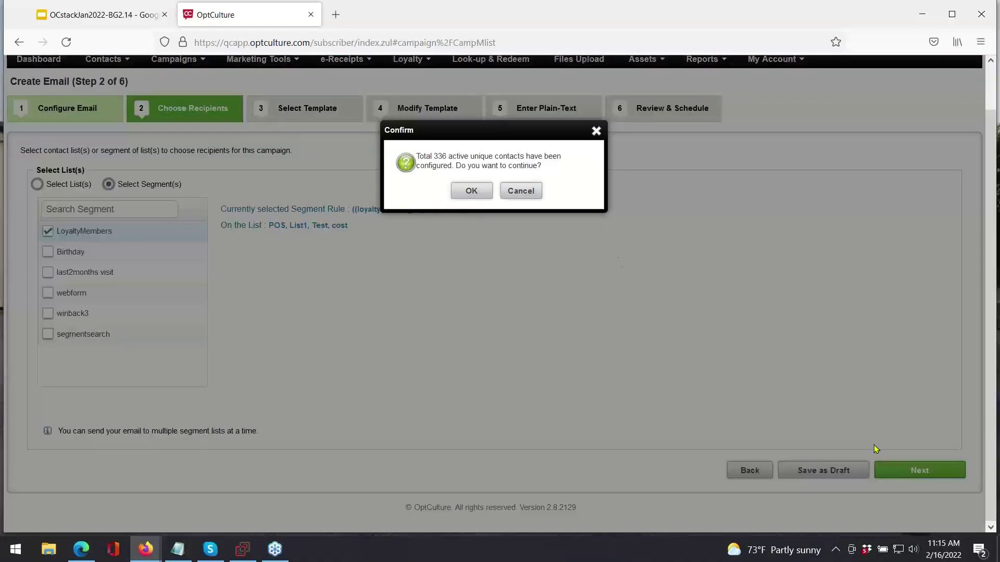
left_click(471, 190)
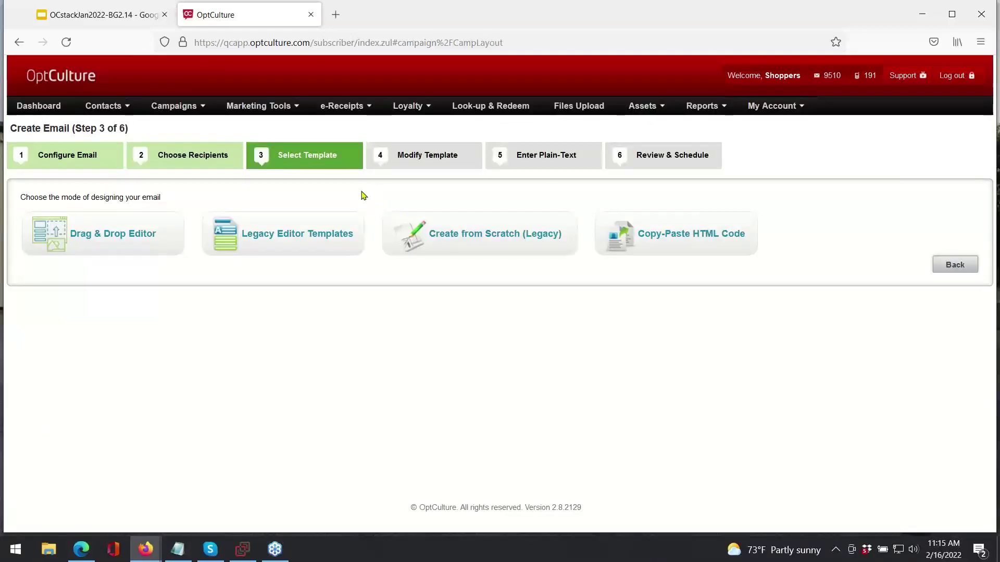
Step: Design the email in the drag-and-drop editor using the LoyaltyEnroll template from Default_Folder
left_click(171, 232)
scroll(256, 262, "down", 2)
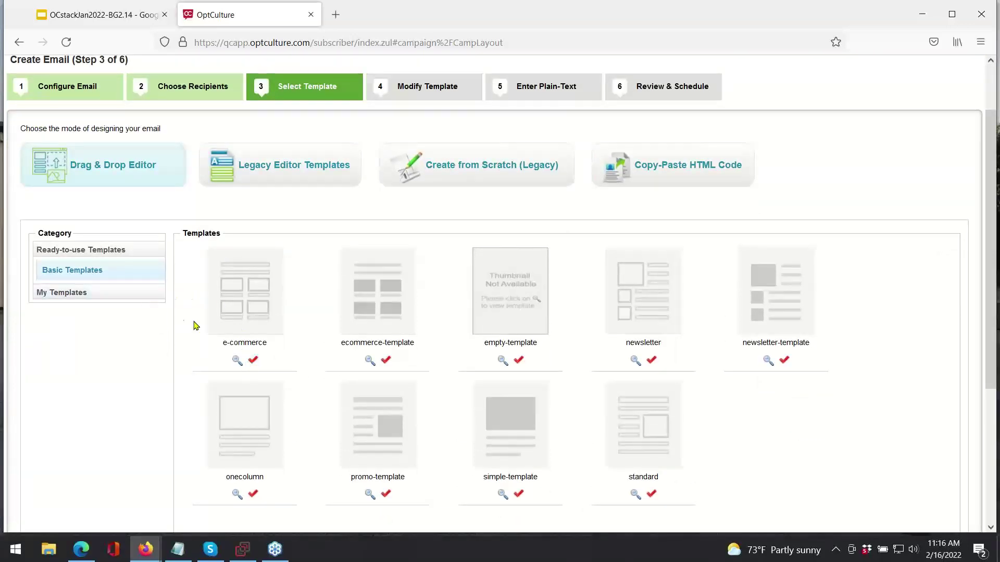
left_click(155, 296)
left_click(118, 307)
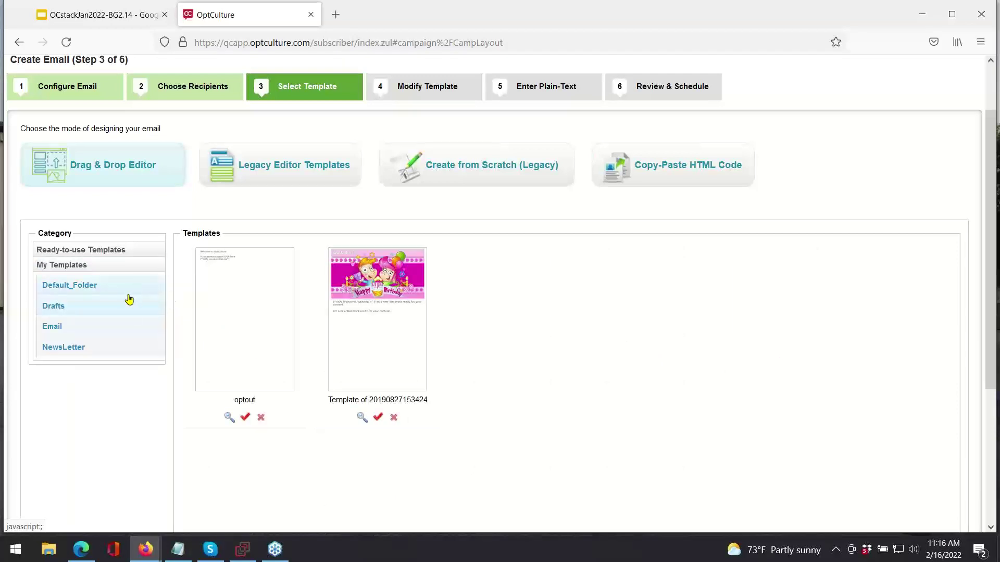
left_click(127, 292)
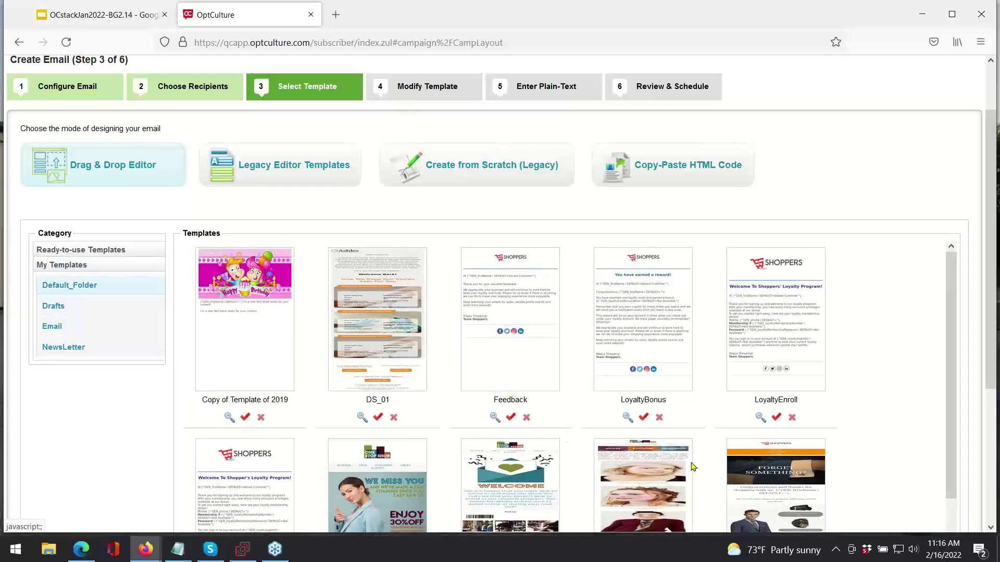
left_click(776, 417)
scroll(473, 349, "down", 1)
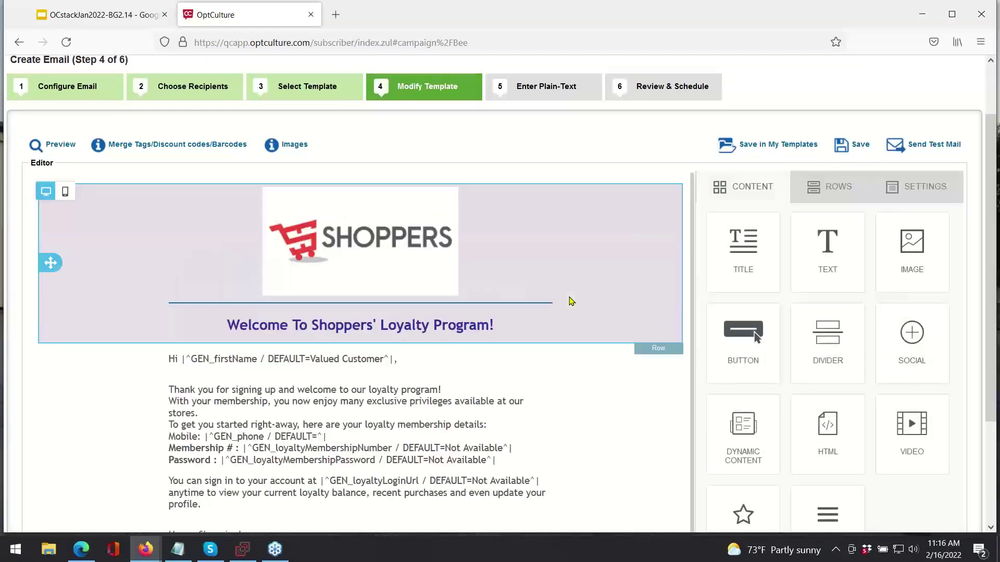
Step: Accept the template content and save the plain-text version to reach Review & Schedule
scroll(572, 302, "down", 3)
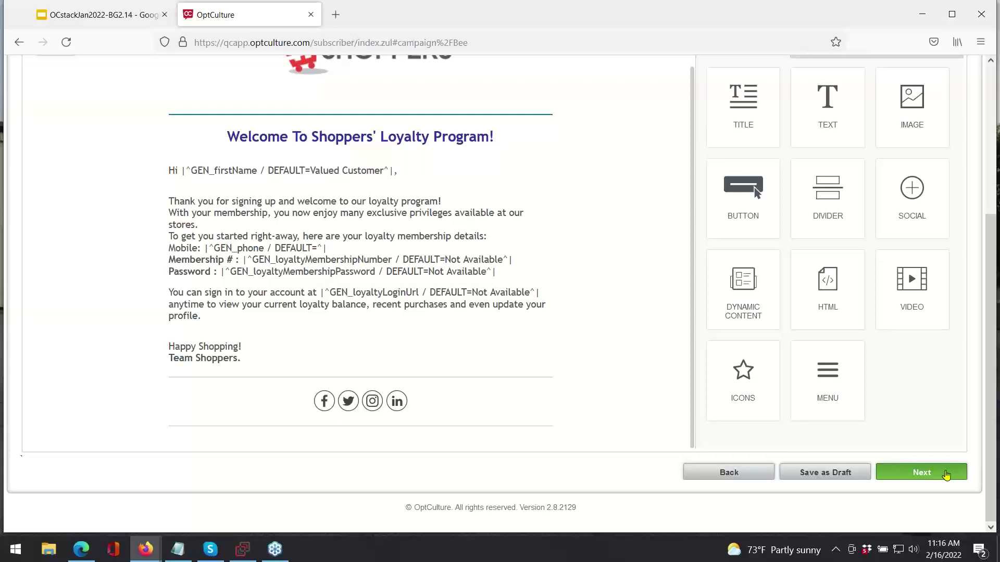
left_click(947, 475)
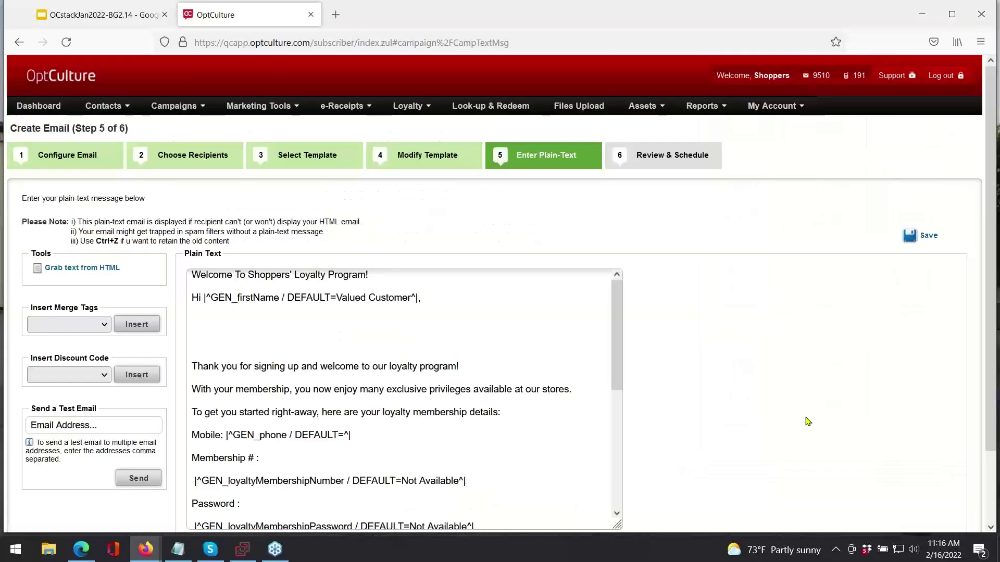
scroll(598, 297, "down", 4)
scroll(895, 331, "down", 2)
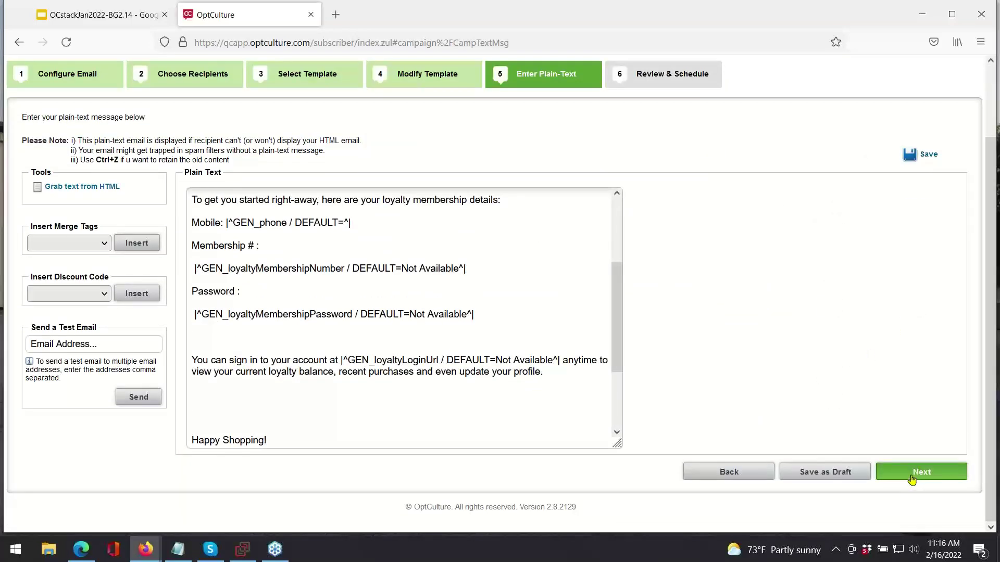
left_click(912, 478)
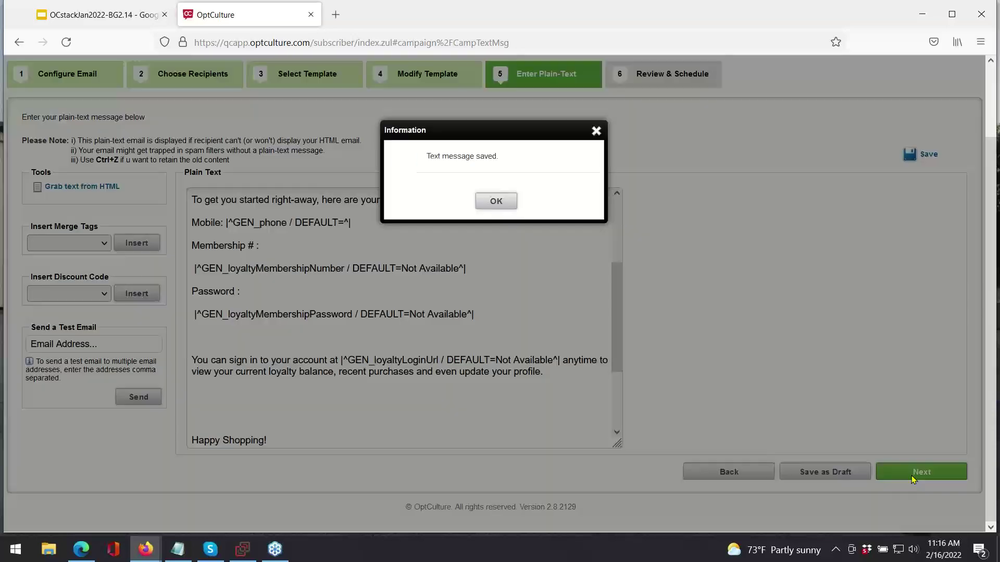
left_click(488, 208)
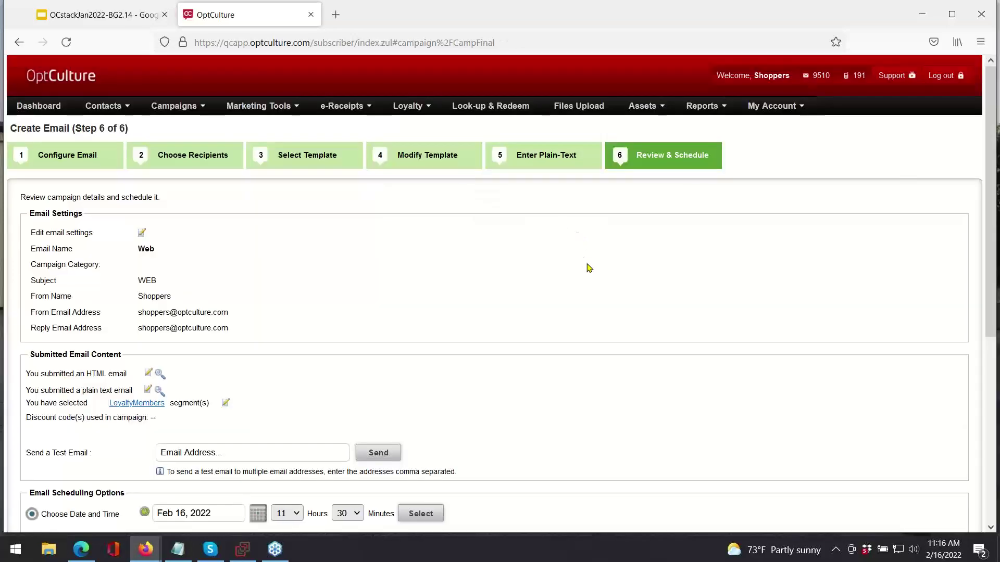
Step: Review the Web campaign's subject WEB, content versions and LoyaltyMembers recipients, then open Marketing Tools
scroll(588, 271, "down", 3)
scroll(594, 282, "down", 2)
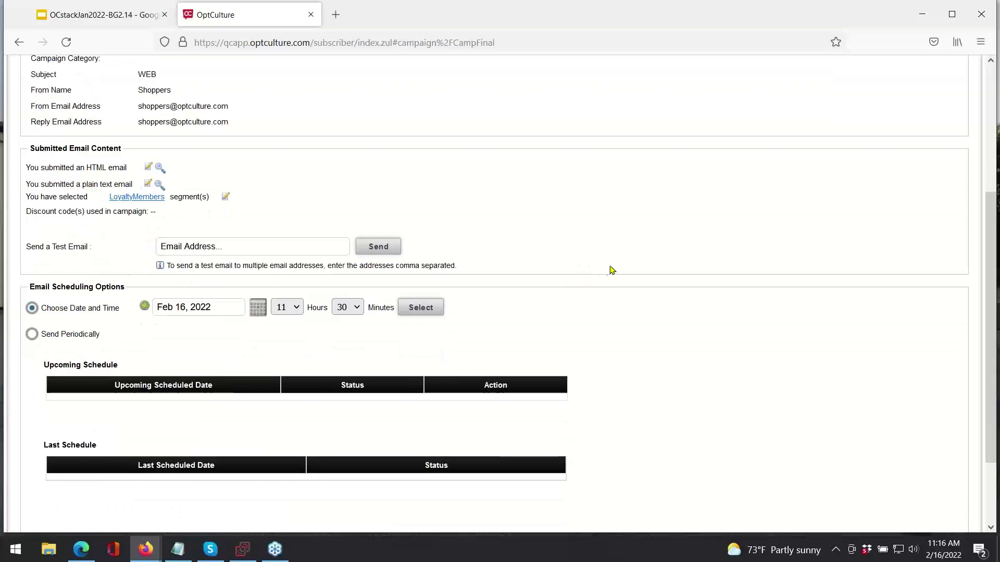
scroll(603, 267, "down", 2)
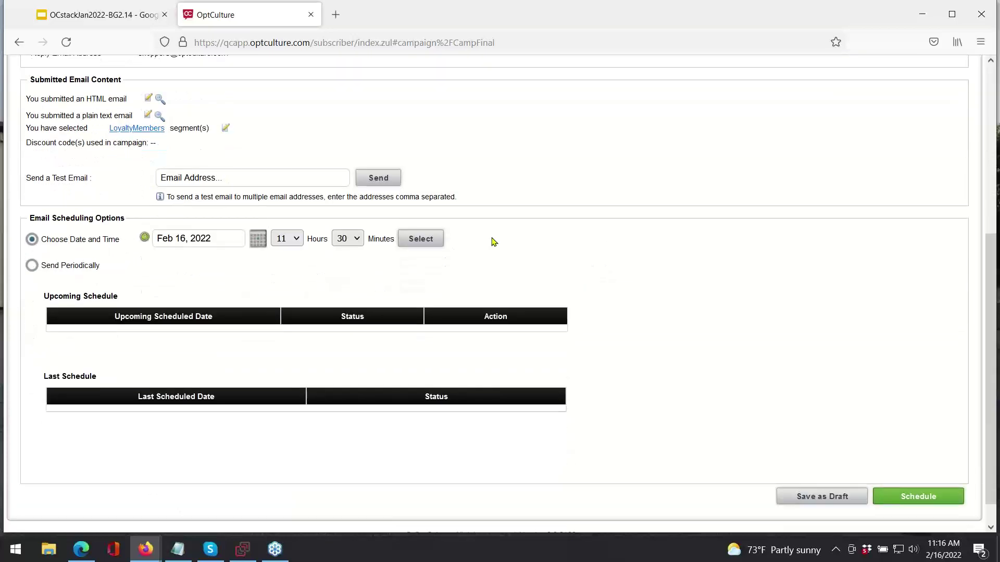
scroll(476, 234, "up", 3)
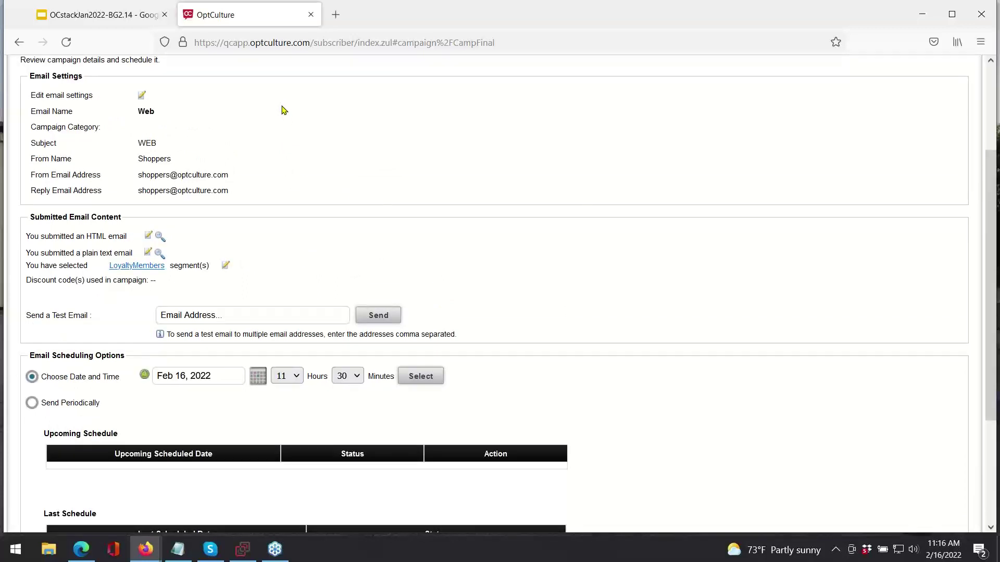
scroll(245, 219, "down", 2)
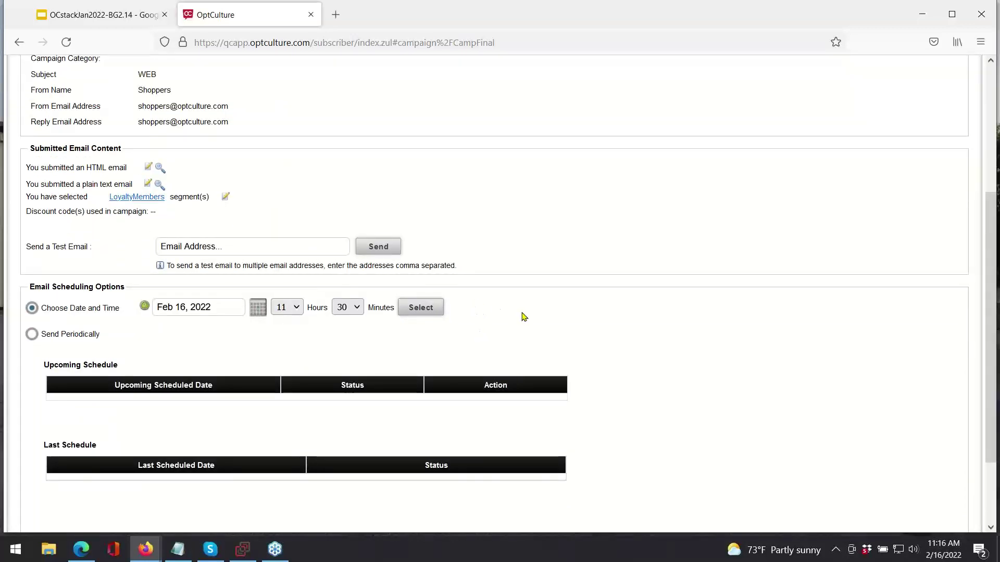
scroll(524, 317, "down", 2)
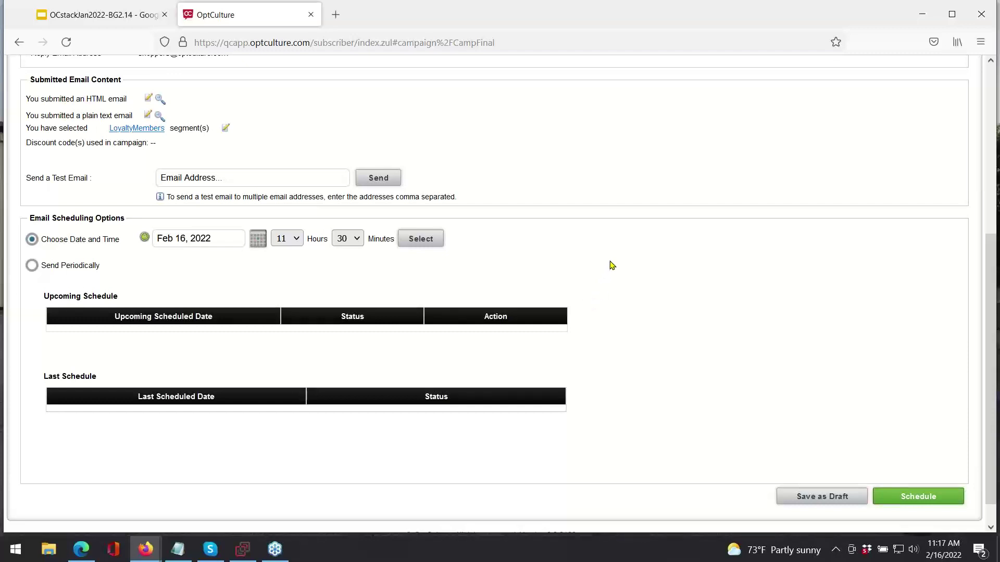
scroll(612, 265, "up", 5)
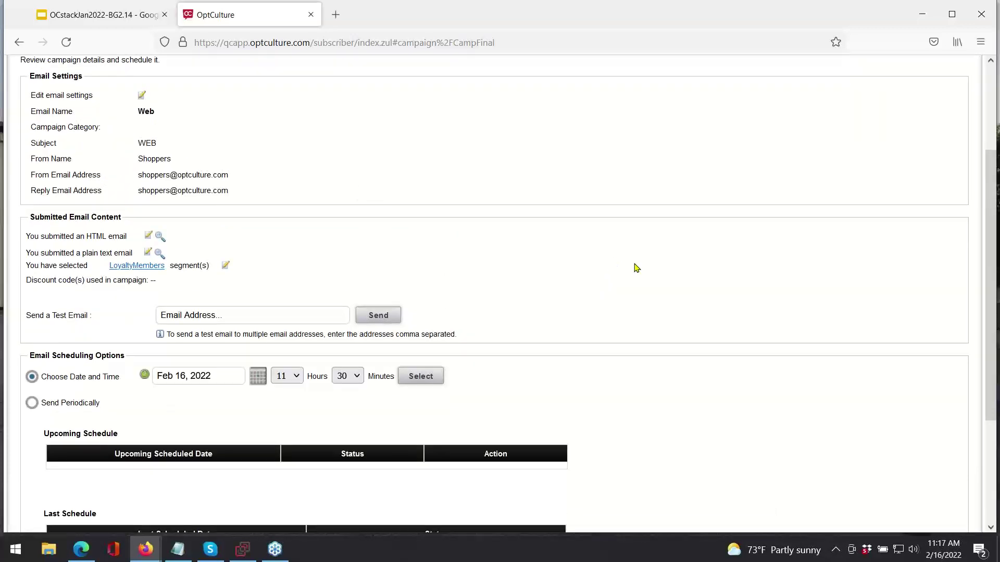
scroll(637, 268, "up", 3)
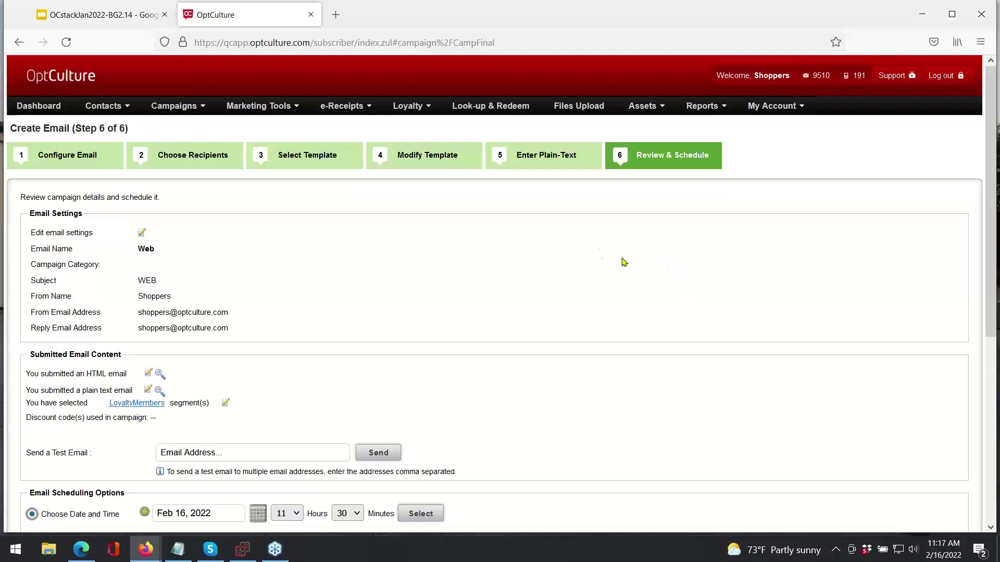
left_click(283, 116)
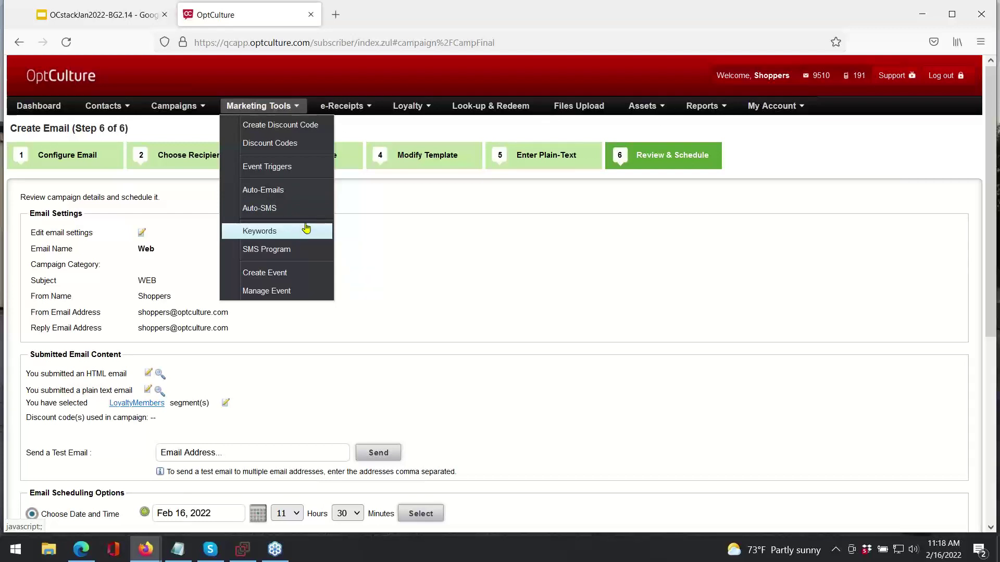
Step: Browse the e-Receipts, Loyalty, Reports and My Account menus, leaving the account options list displayed
mouse_move(366, 115)
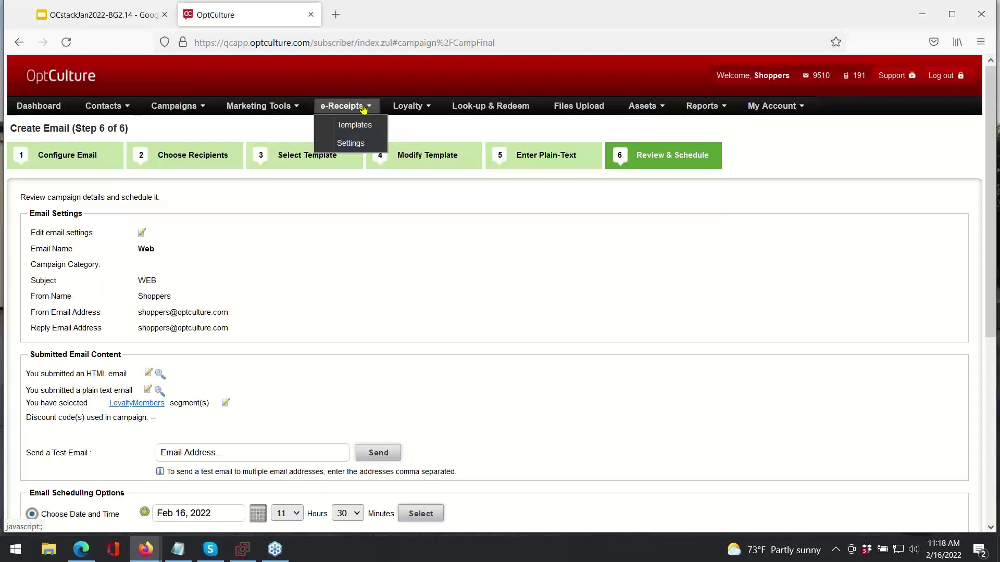
mouse_move(400, 109)
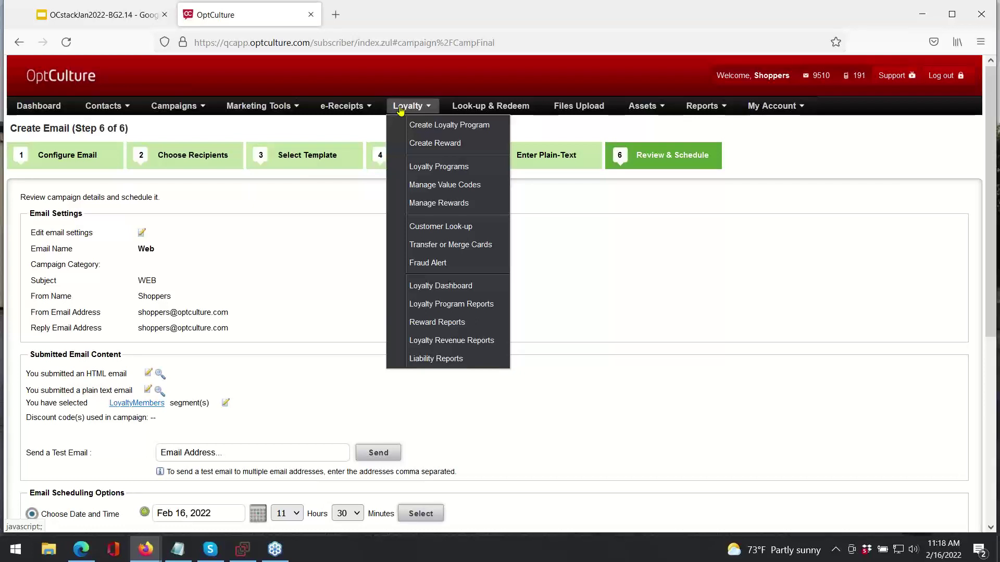
mouse_move(691, 113)
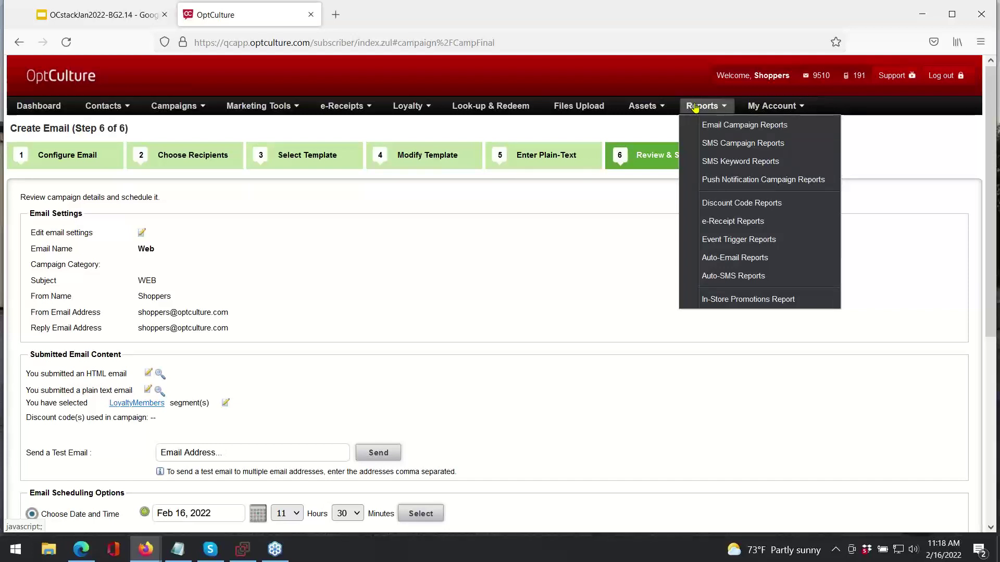
mouse_move(772, 108)
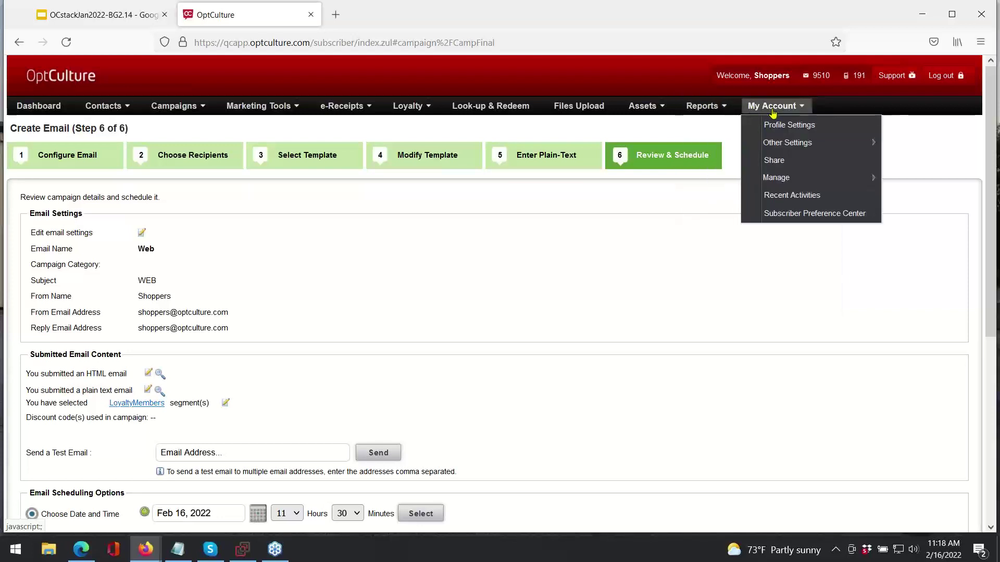